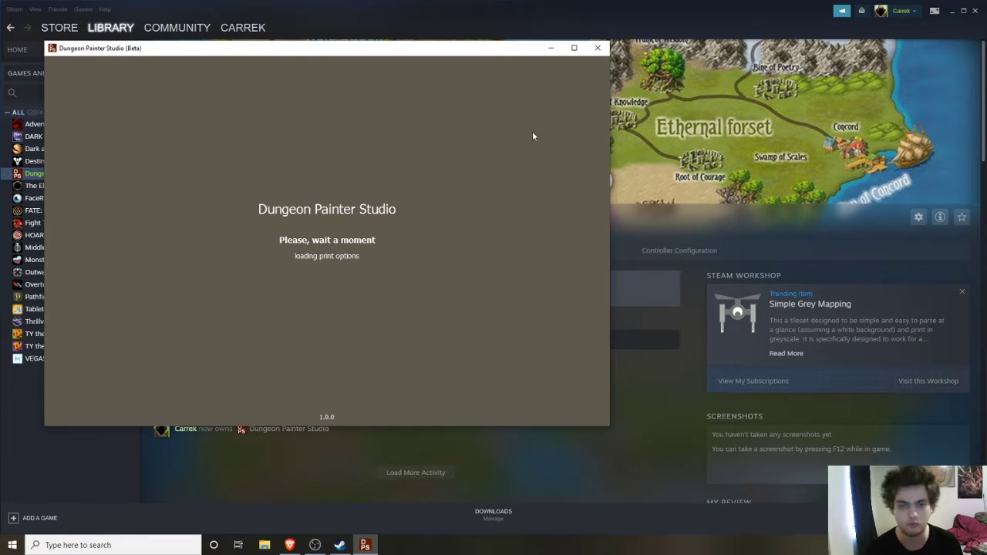
- Switch to the DunGen page in the browser and generate a dungeon with the Stylized Gray theme and Mini maximum size
click(289, 545)
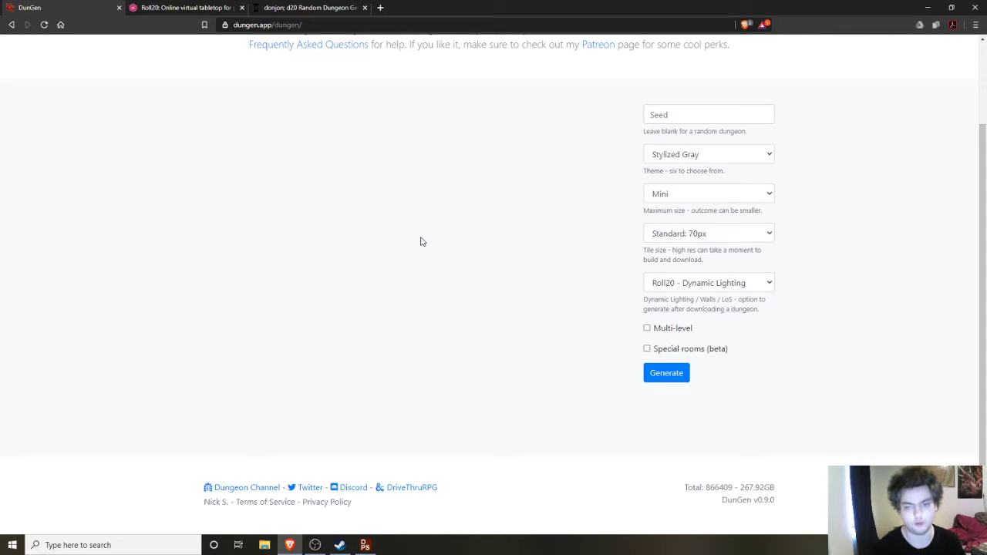
click(706, 283)
click(706, 287)
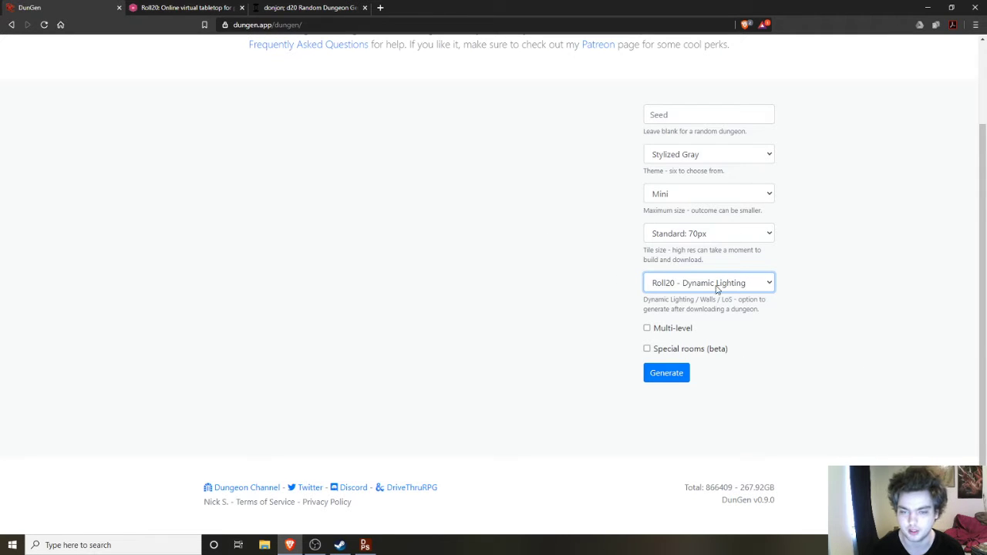
click(733, 158)
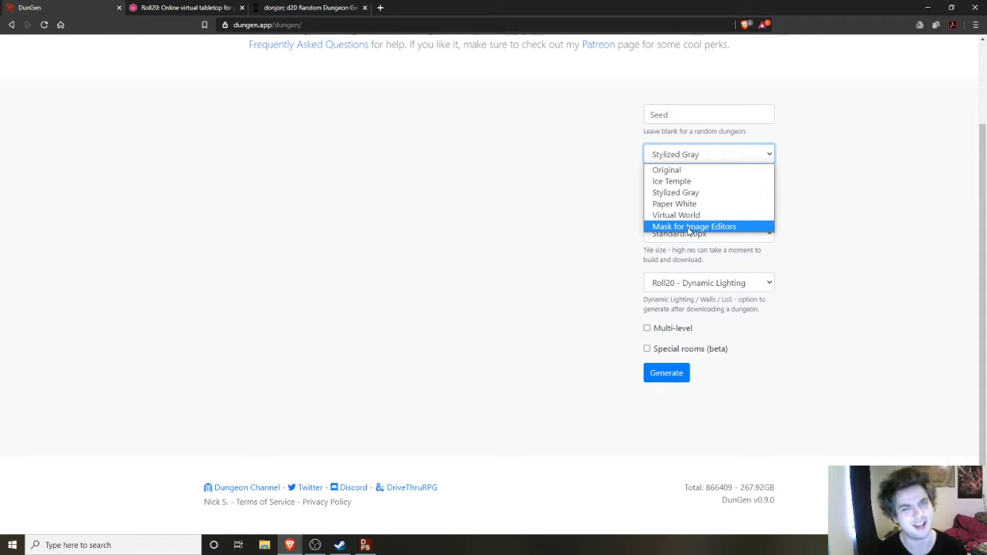
click(704, 193)
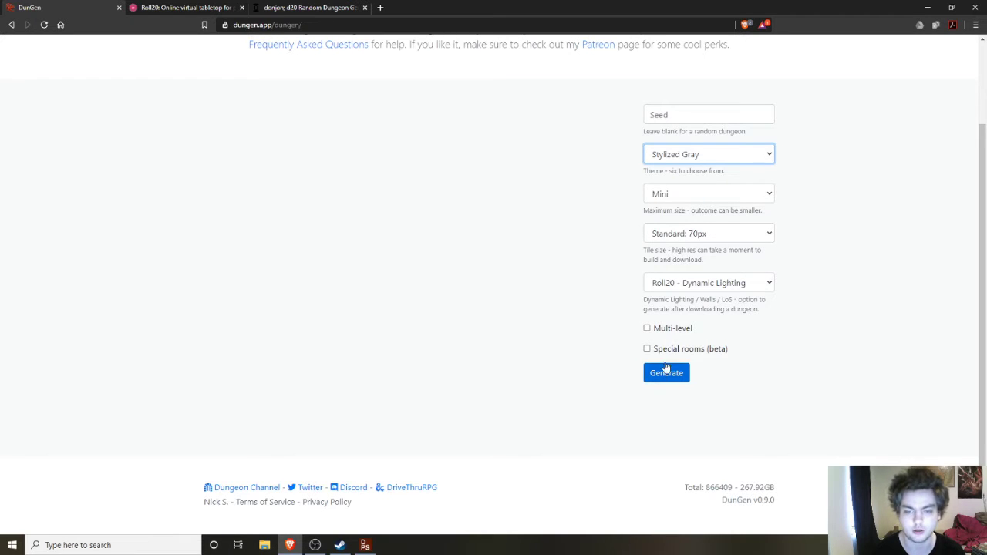
click(690, 197)
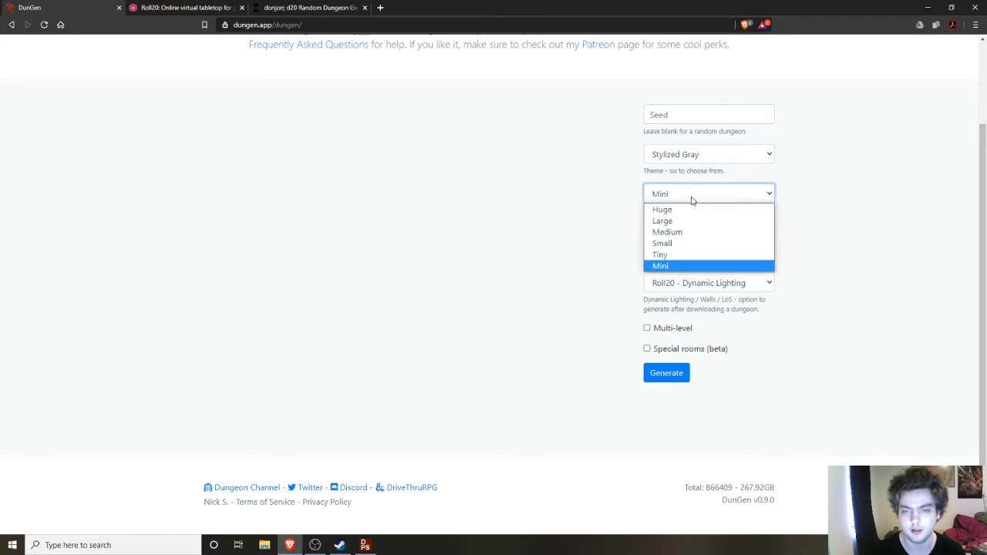
click(680, 266)
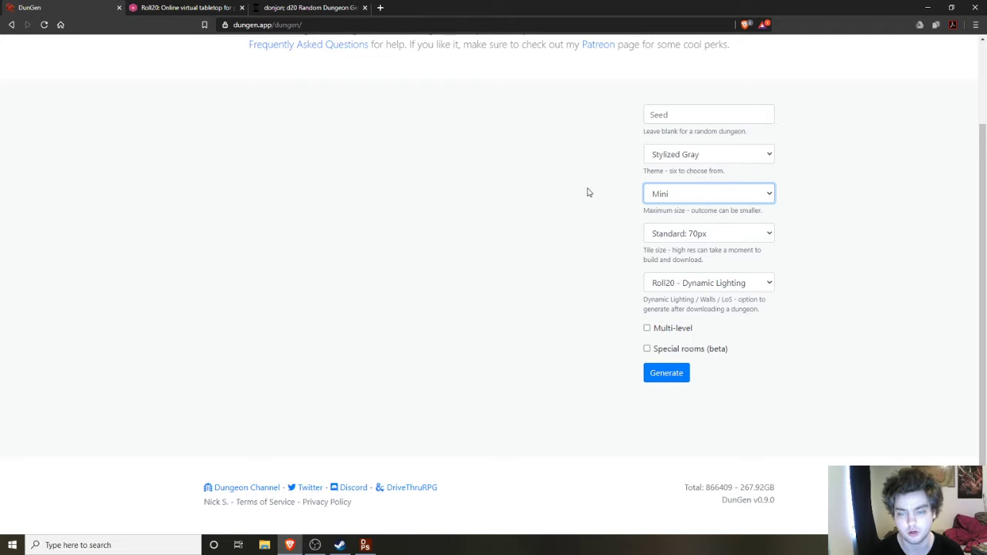
click(673, 378)
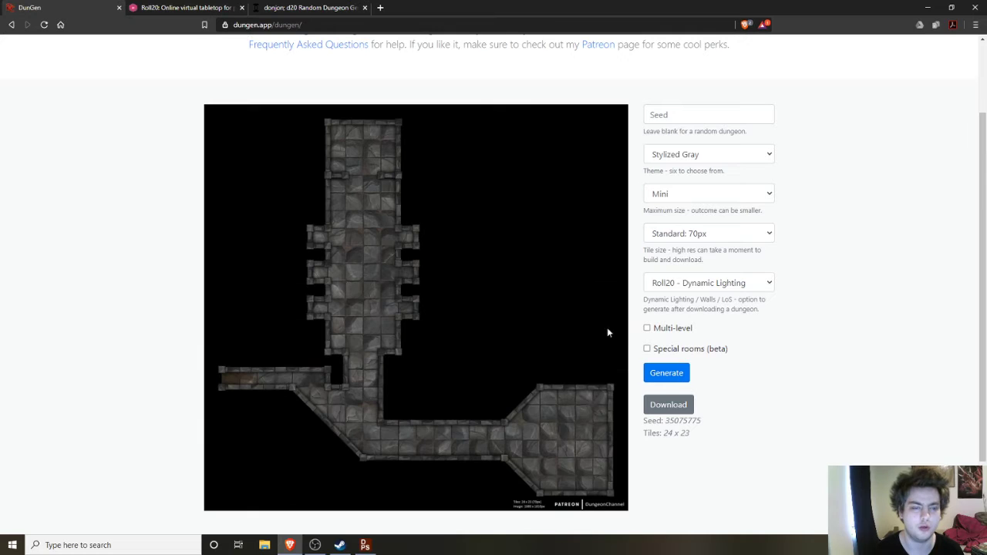
- Generate another dungeon with the same settings and save it to Downloads as DunGen_84187881_stylized_gray_mini.jpg
scroll(473, 225, down, 2)
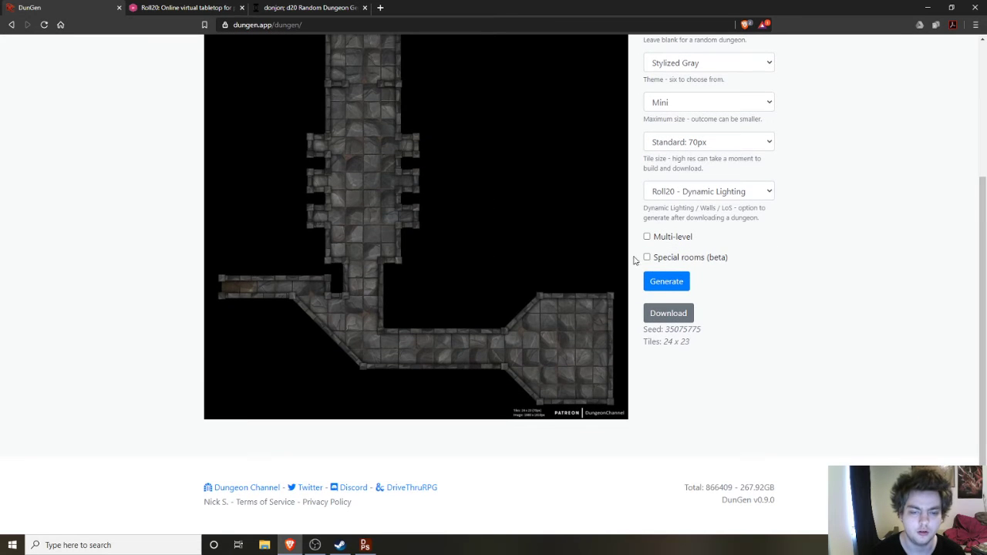
click(674, 287)
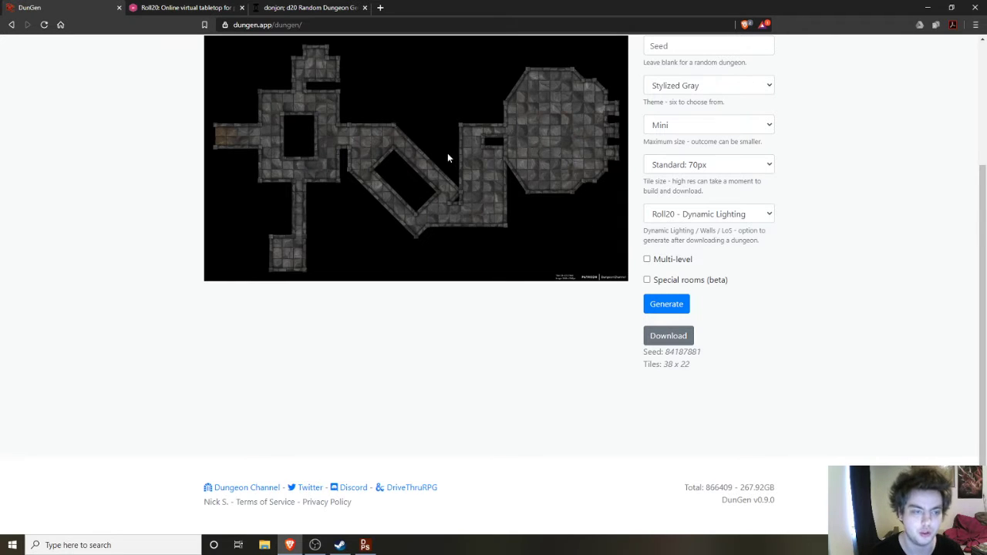
click(667, 335)
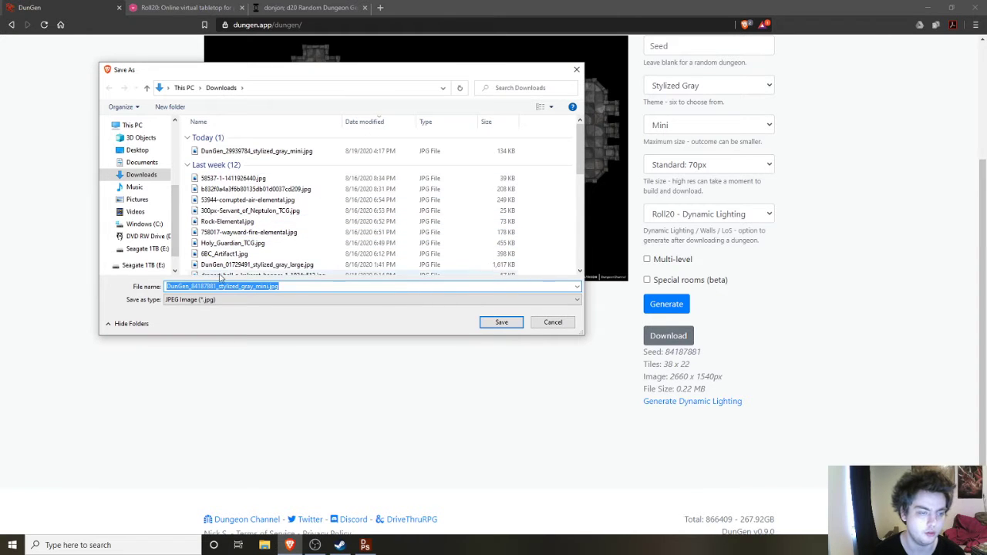
click(499, 321)
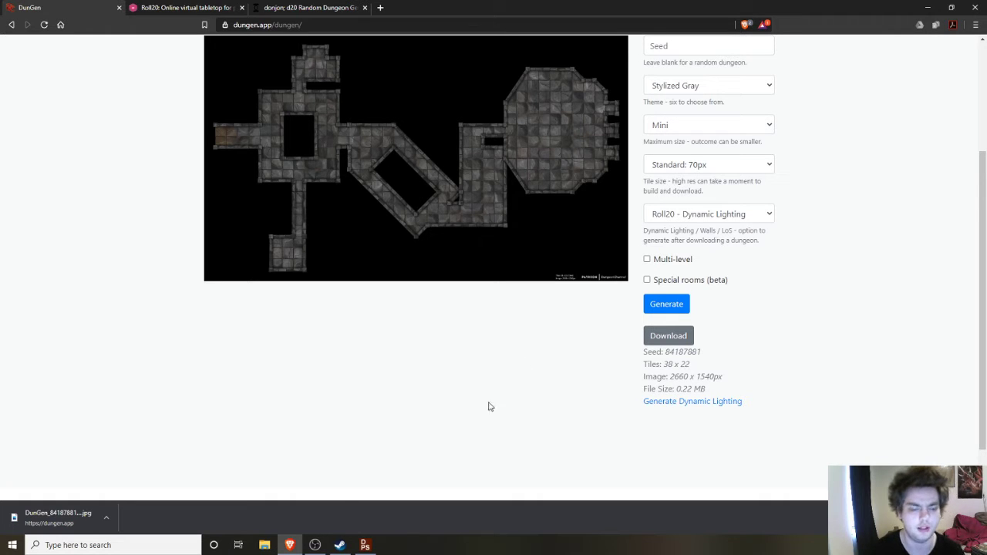
- Switch to Dungeon Painter Studio, maximize its window, and import DunGen_84187881_stylized_gray_mini.jpg as a template
click(364, 545)
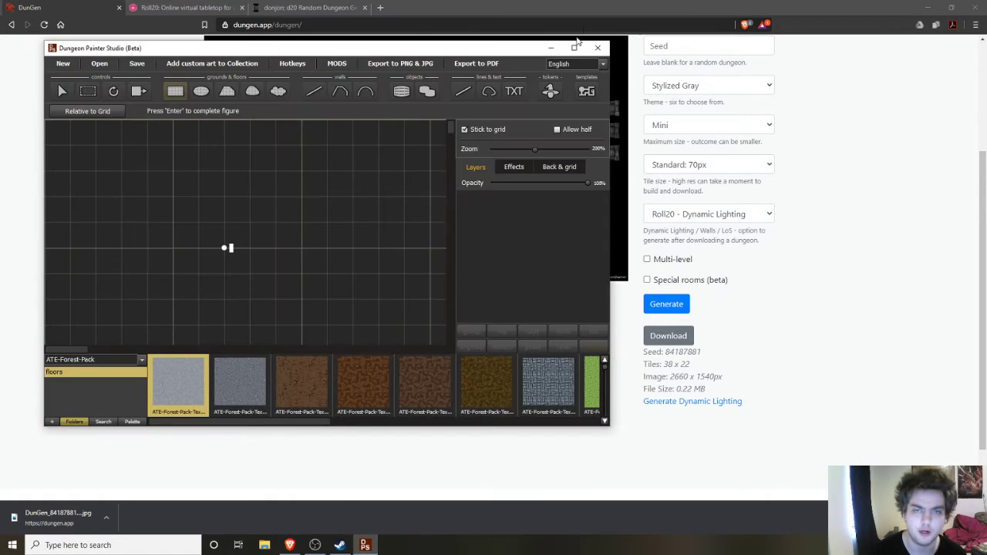
click(574, 48)
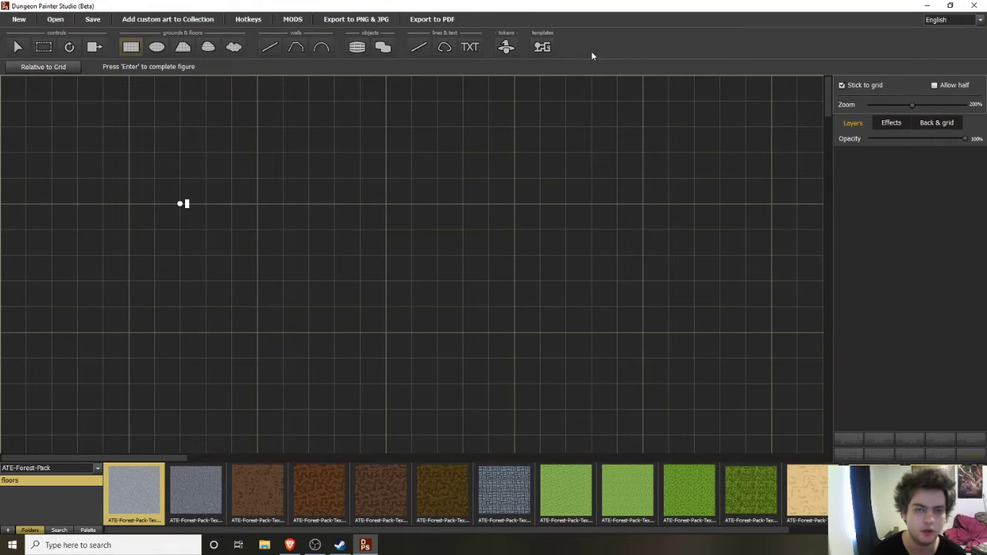
click(543, 48)
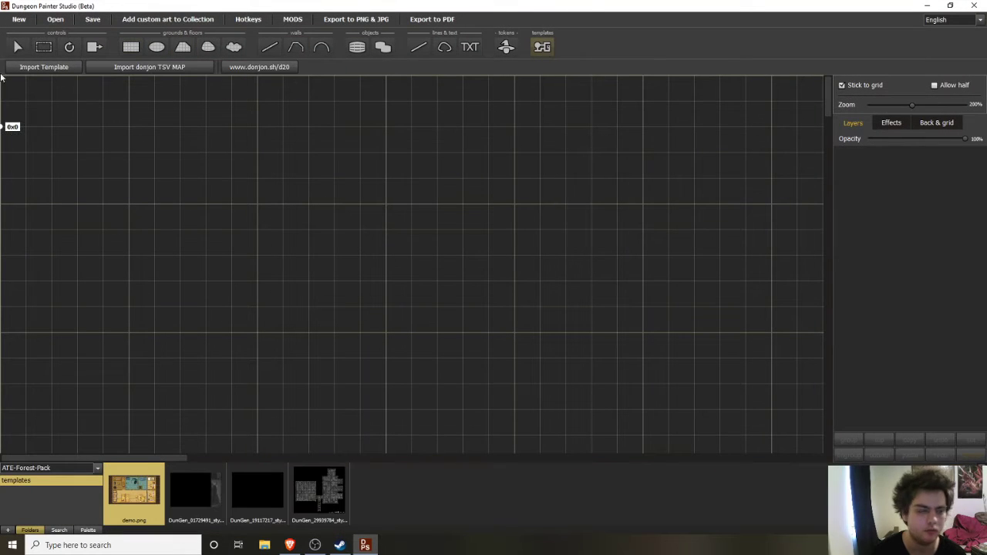
click(38, 67)
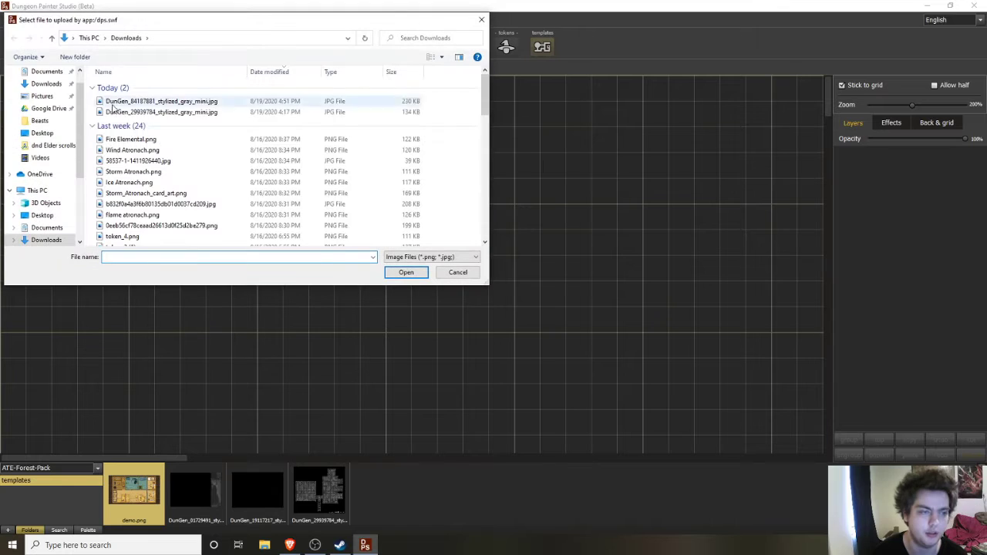
click(156, 103)
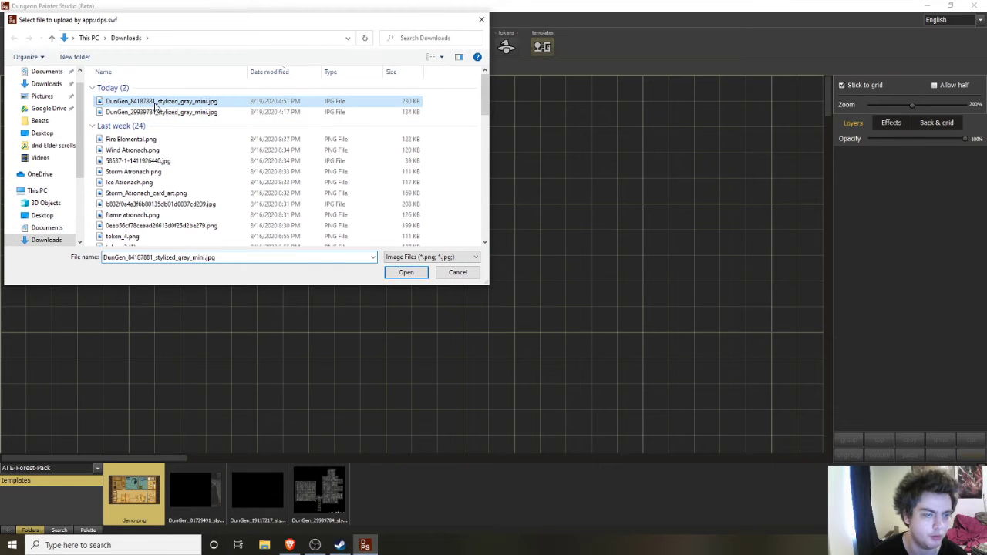
click(405, 273)
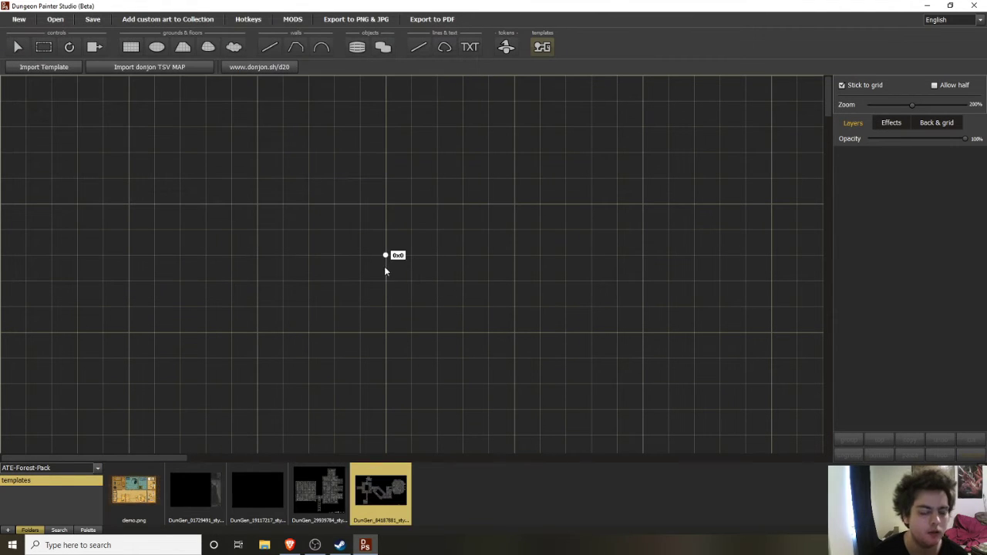
- Check the dungeon's tile dimensions on the DunGen page and place the imported template on the canvas at 38x22 grid squares
click(289, 545)
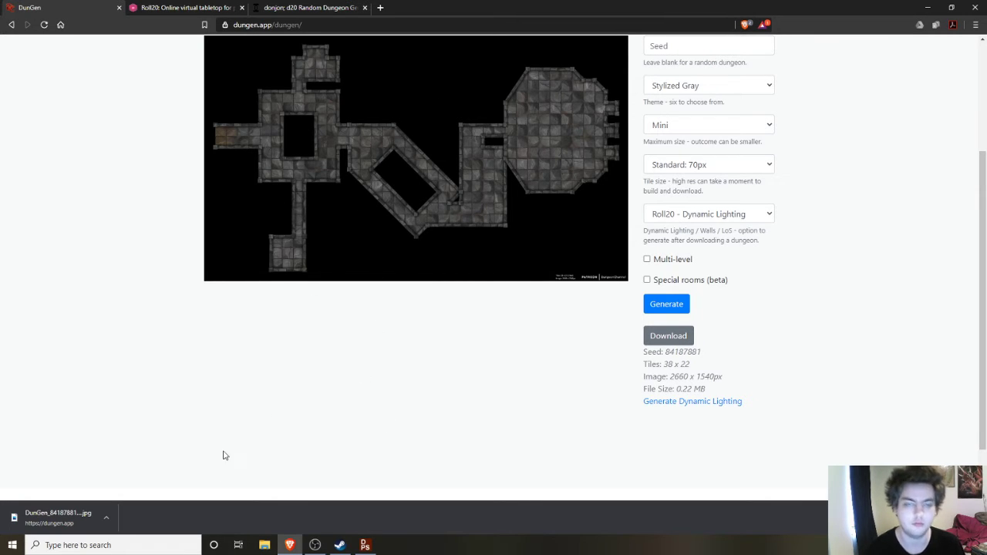
click(365, 545)
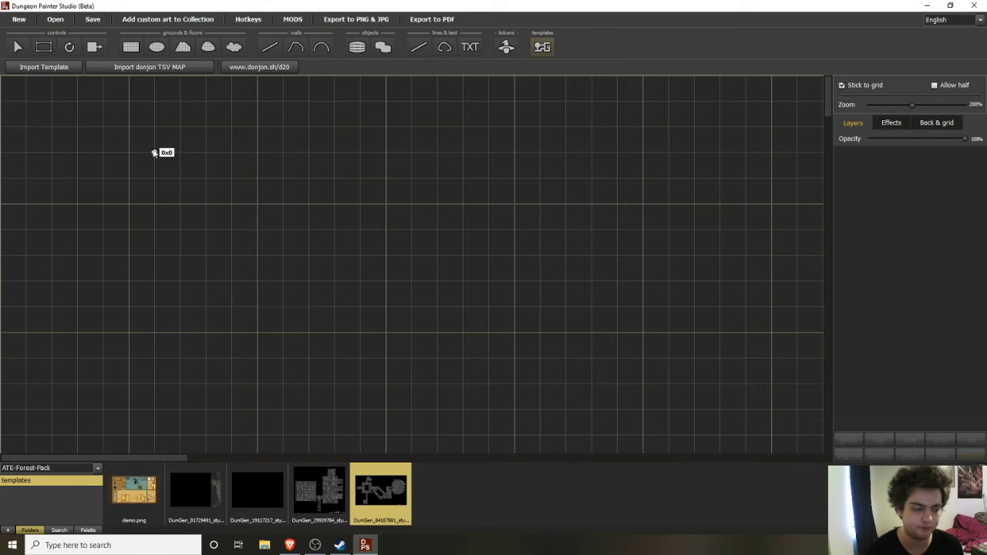
drag(154, 113, 716, 425)
click(292, 547)
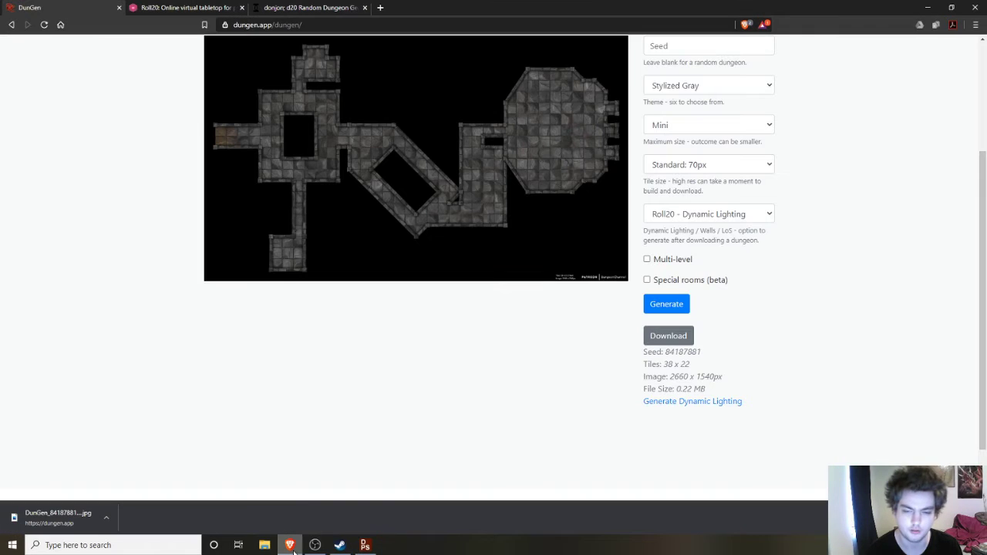
click(364, 545)
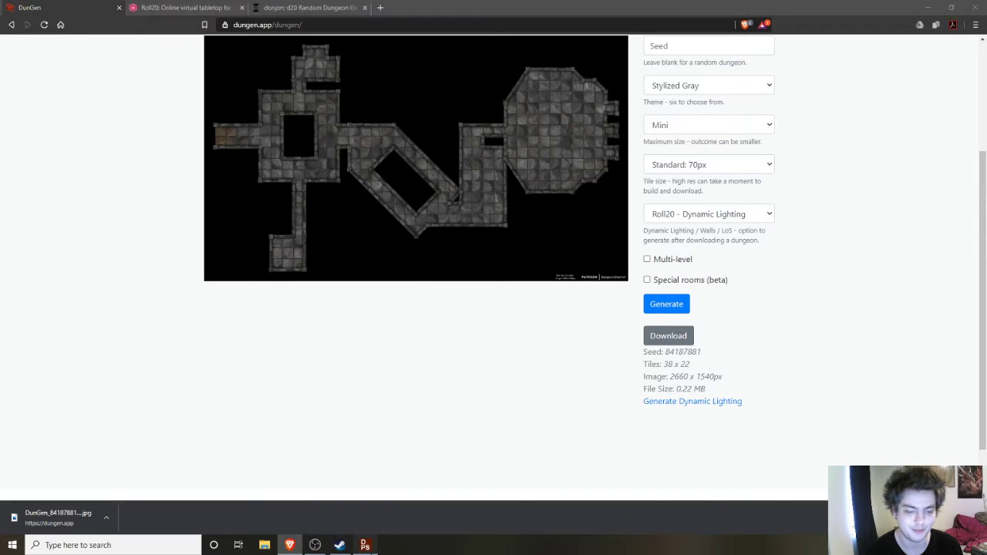
mouse_move(463, 307)
mouse_down()
mouse_move(471, 288)
mouse_move(504, 359)
mouse_move(452, 313)
mouse_up()
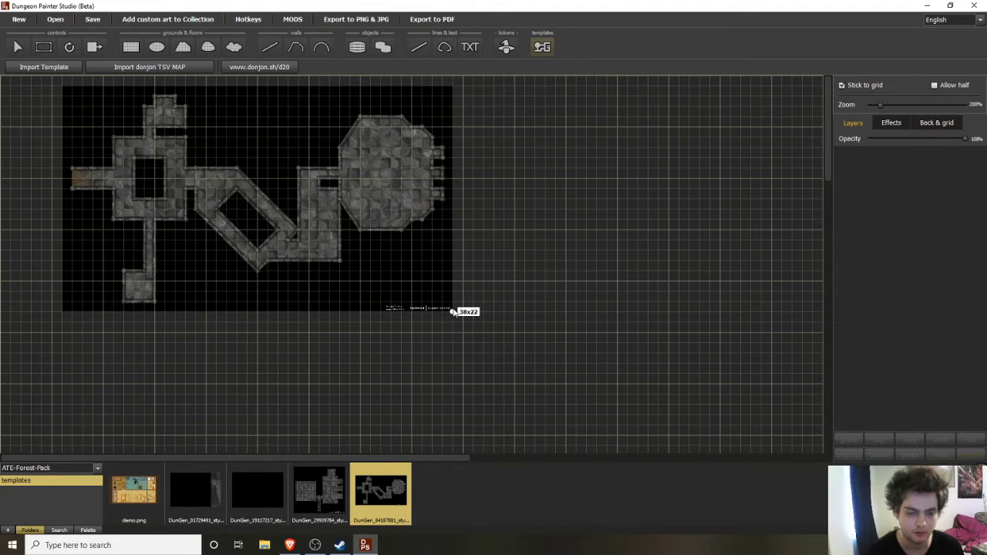
click(453, 311)
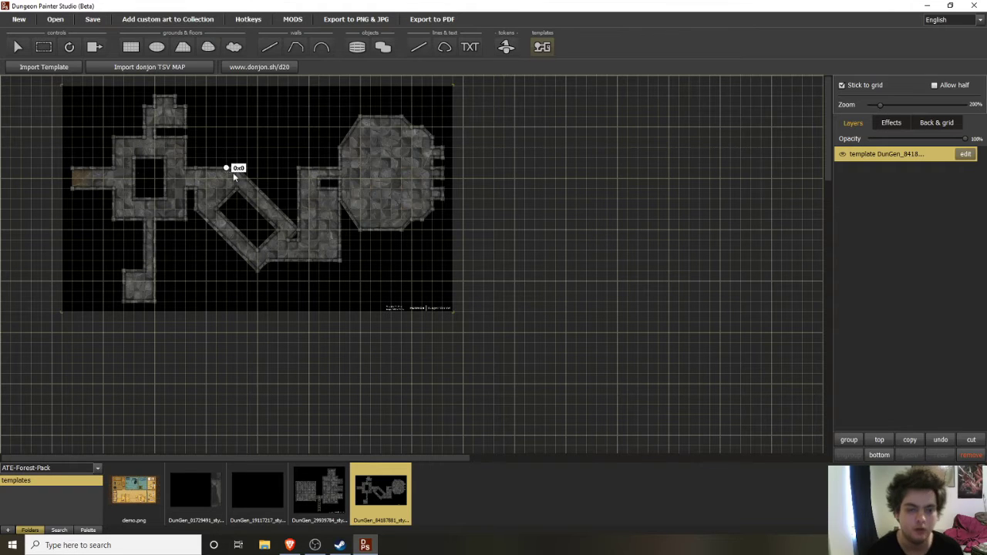
- Try painting sand-textured floor brush strokes along the diagonal corridor and the octagonal room's edge, and remove both brush layers
scroll(388, 197, down, 1)
scroll(227, 289, up, 1)
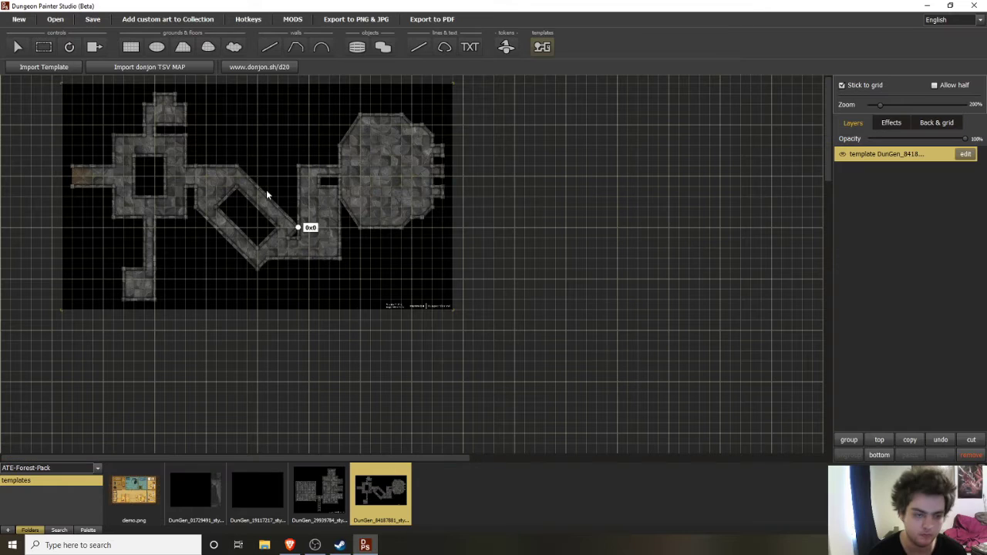
scroll(371, 178, up, 5)
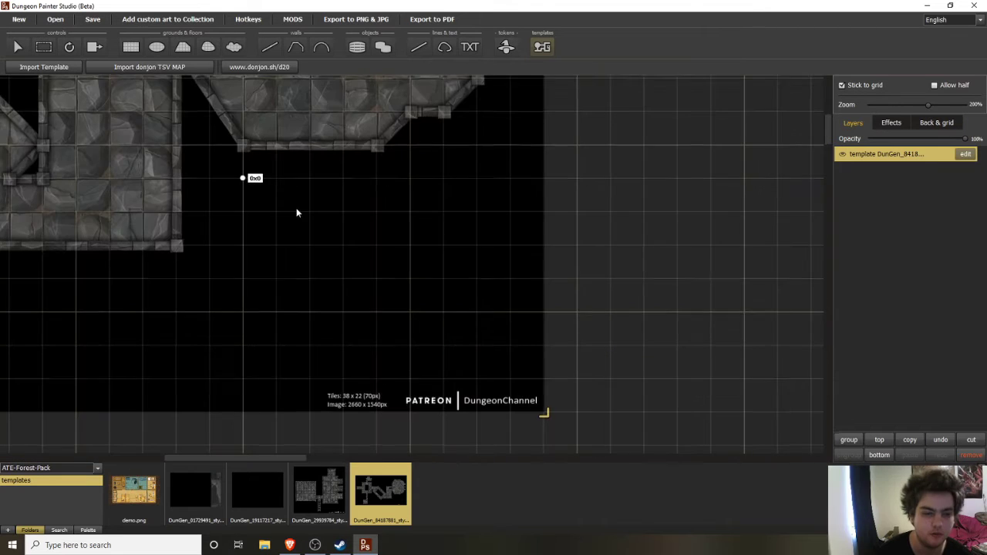
scroll(586, 342, down, 2)
scroll(514, 299, down, 2)
scroll(259, 220, down, 1)
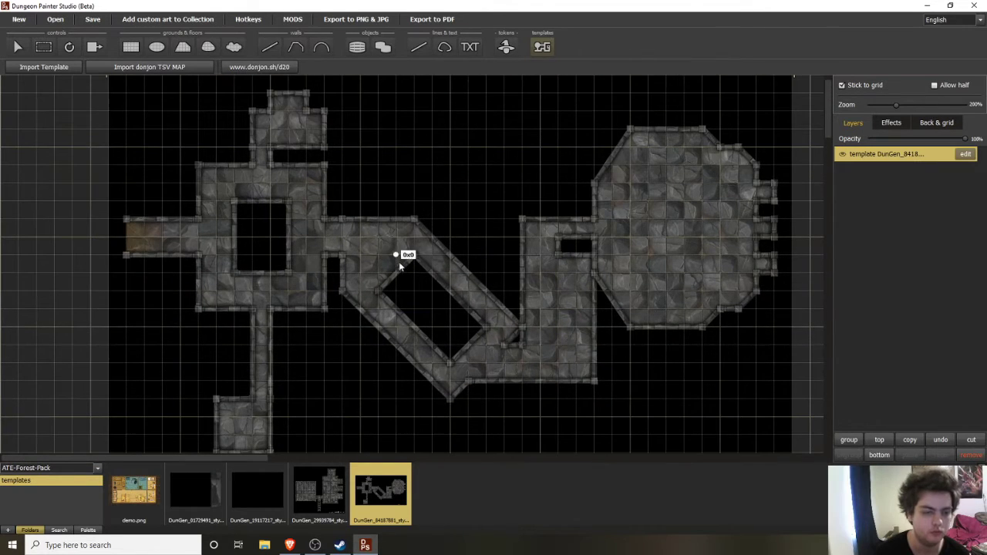
click(234, 46)
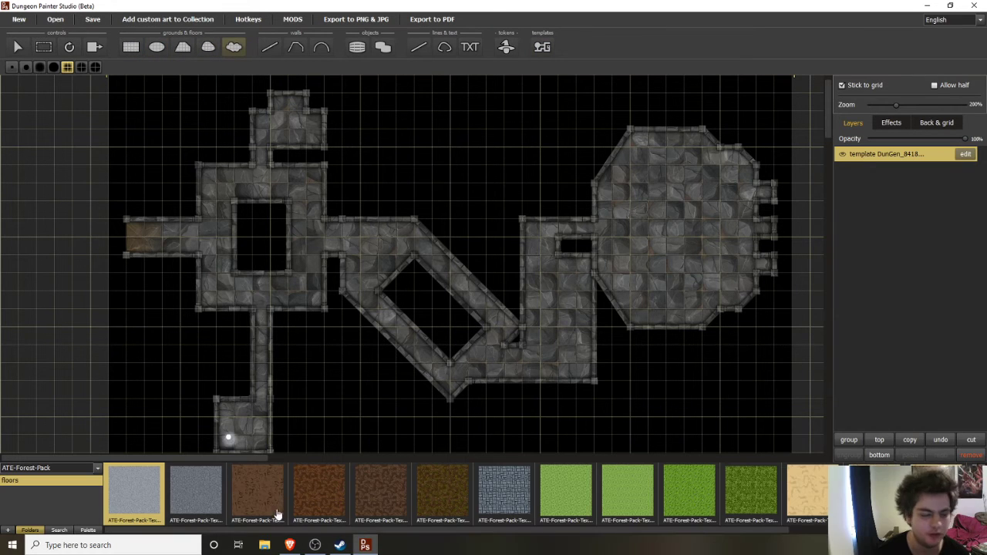
click(815, 501)
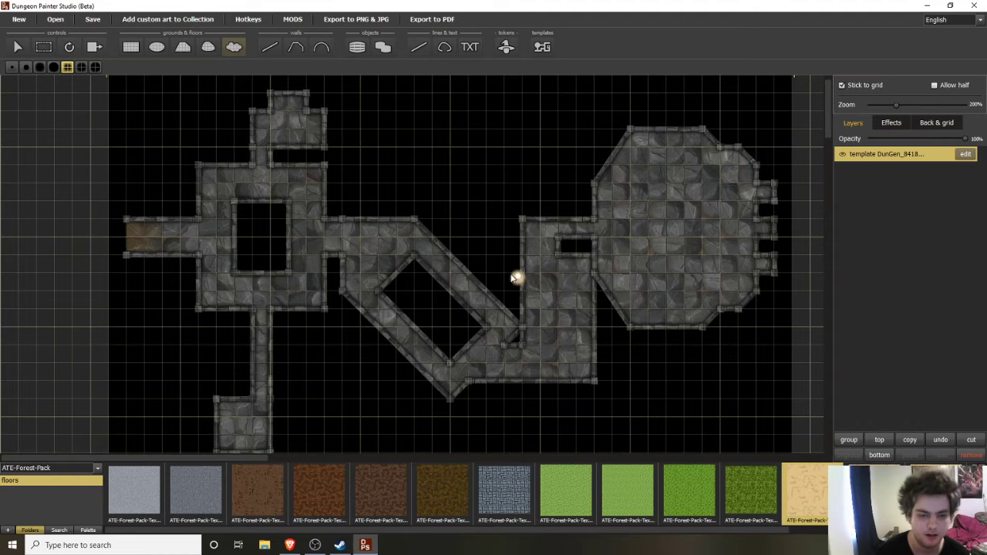
drag(369, 222, 417, 220)
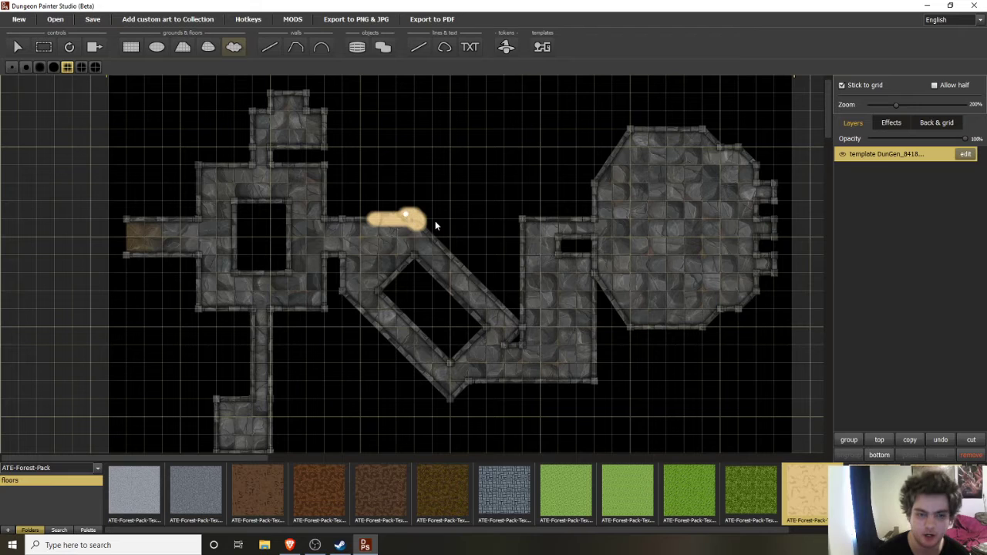
drag(648, 131, 590, 180)
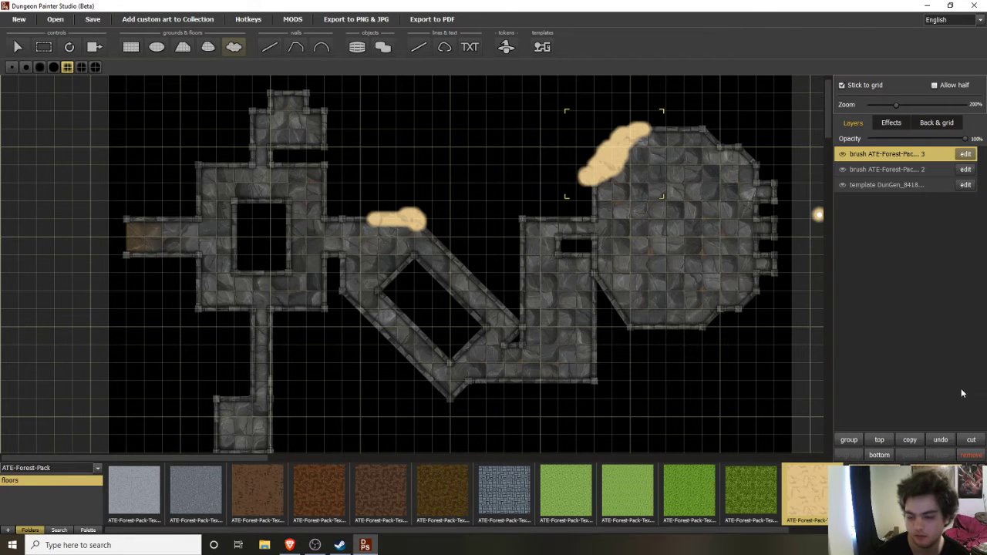
click(971, 455)
click(970, 454)
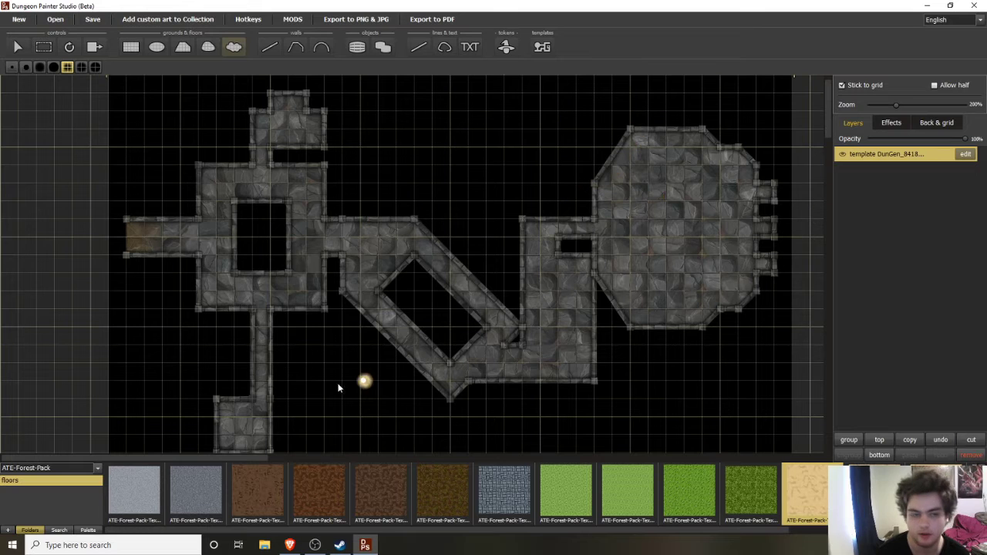
- Place a small rock object from ATE-Forest-Pack near the lower corner of the diagonal corridor and browse the pack's other rocks
click(357, 47)
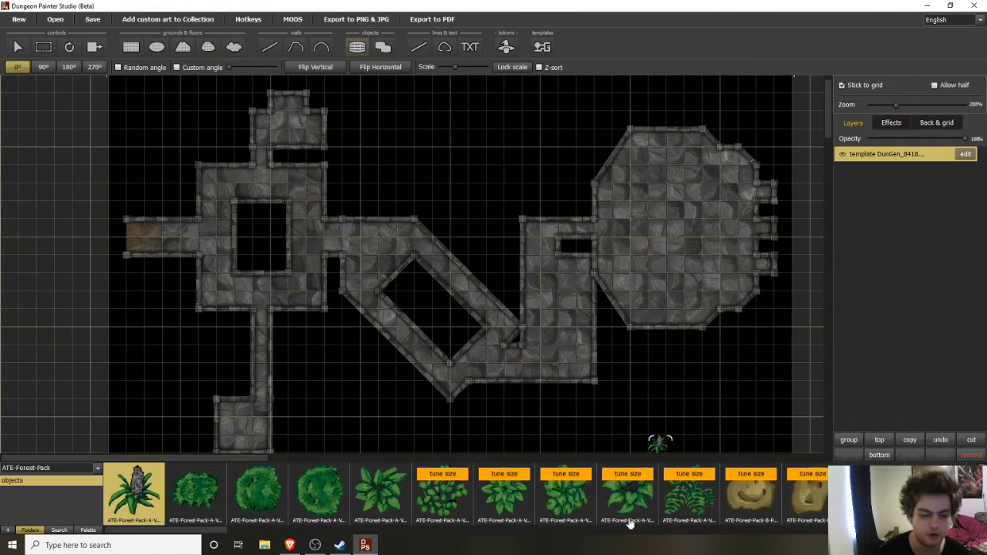
key(Escape)
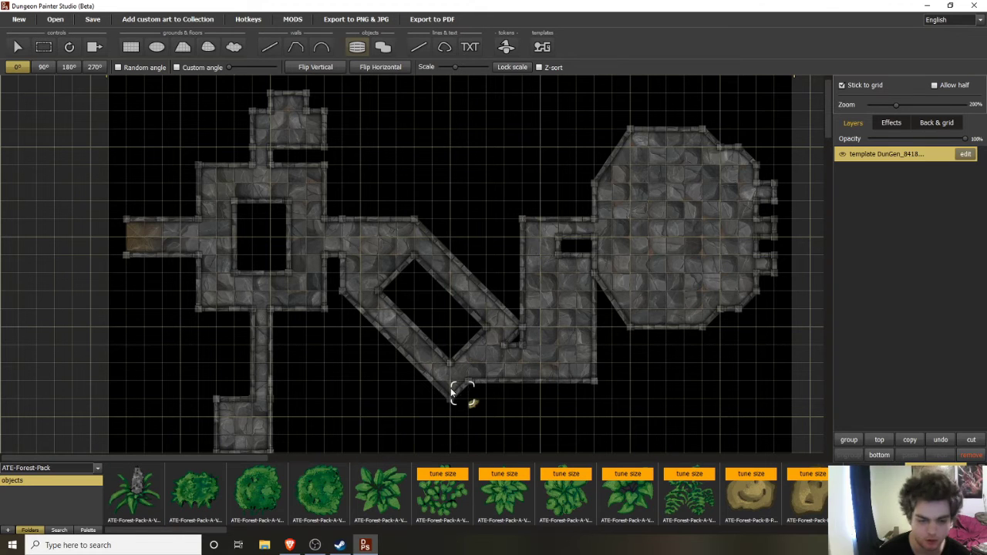
click(417, 361)
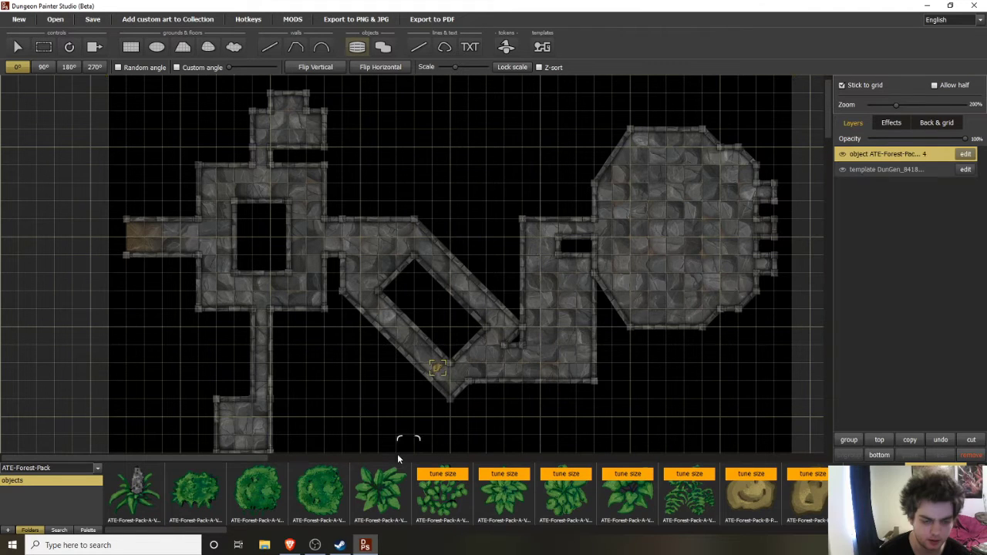
scroll(278, 498, right, 5)
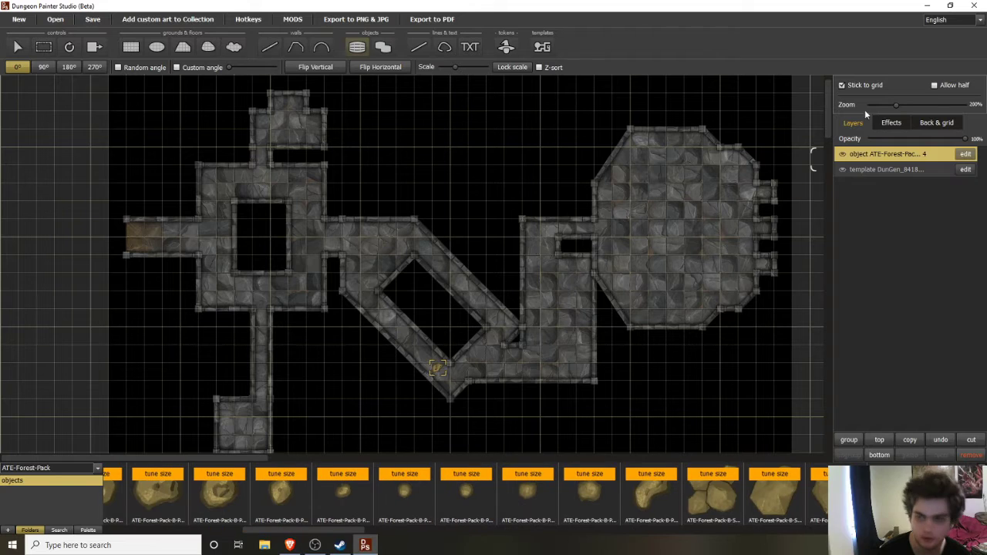
- Turn off grid snapping, remove the small rock, and place a large angular rock from ATE-Forest-Pack at the diagonal corridor's lower corner
click(842, 86)
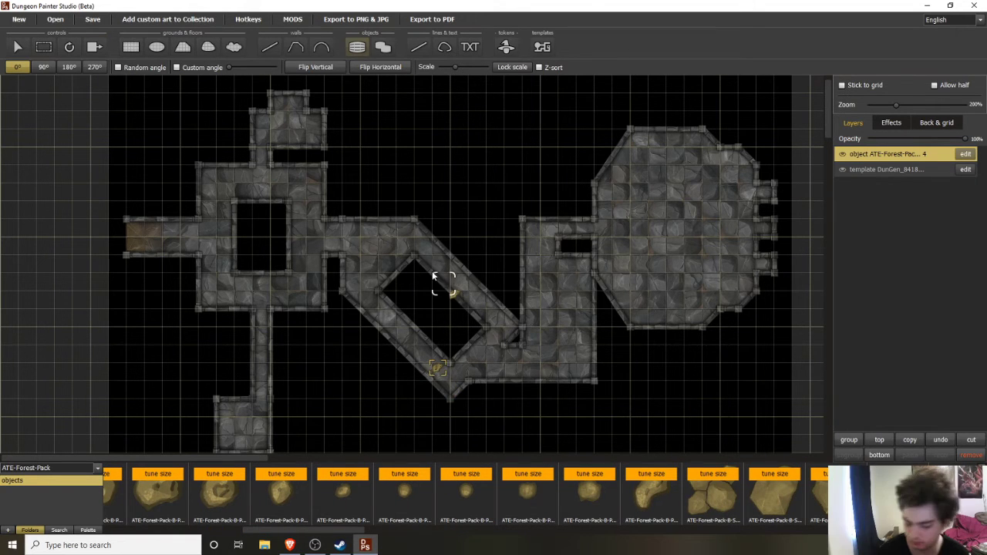
key(Delete)
click(777, 514)
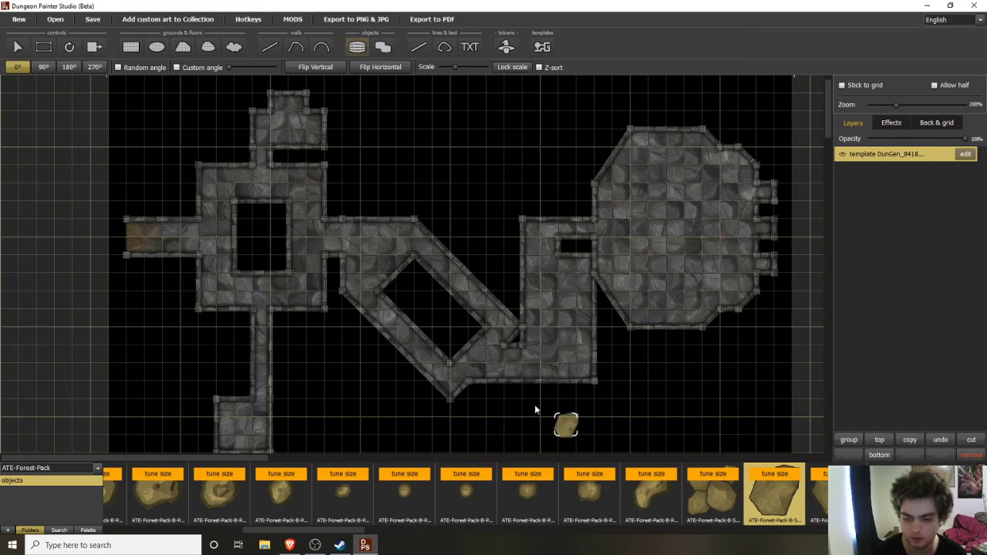
click(477, 389)
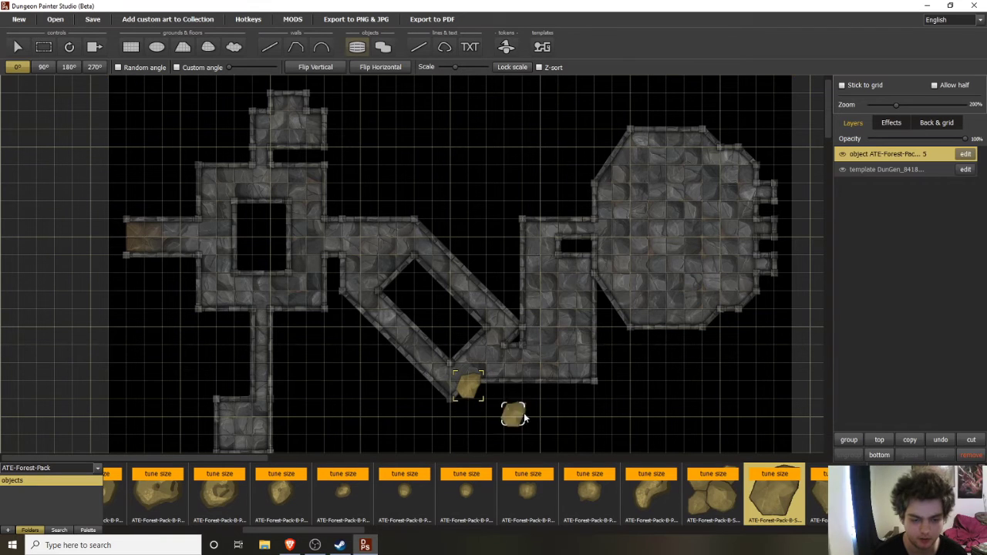
- Pile overlapping copies of the rock cluster object along the octagonal room's lower wall
click(701, 497)
click(621, 314)
click(626, 316)
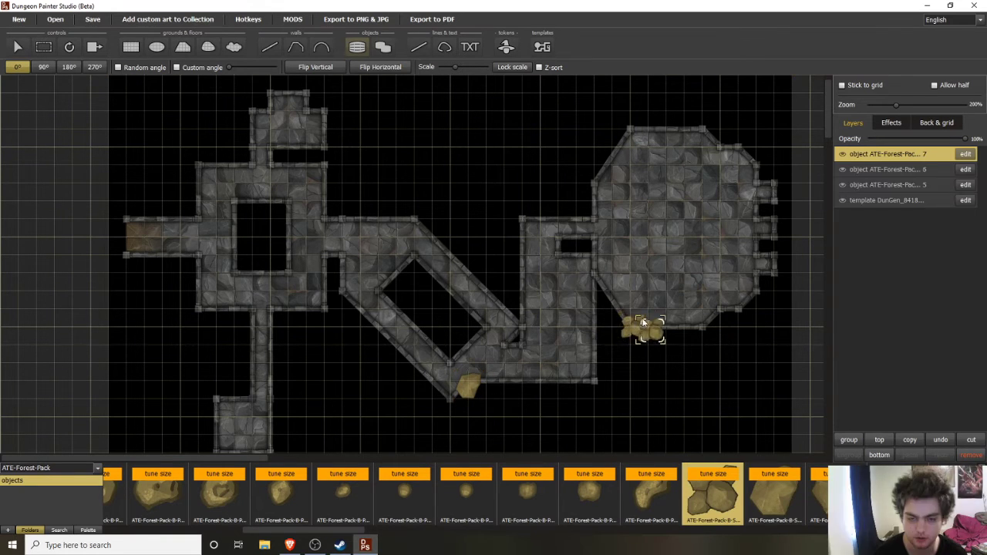
click(633, 317)
click(642, 320)
click(661, 330)
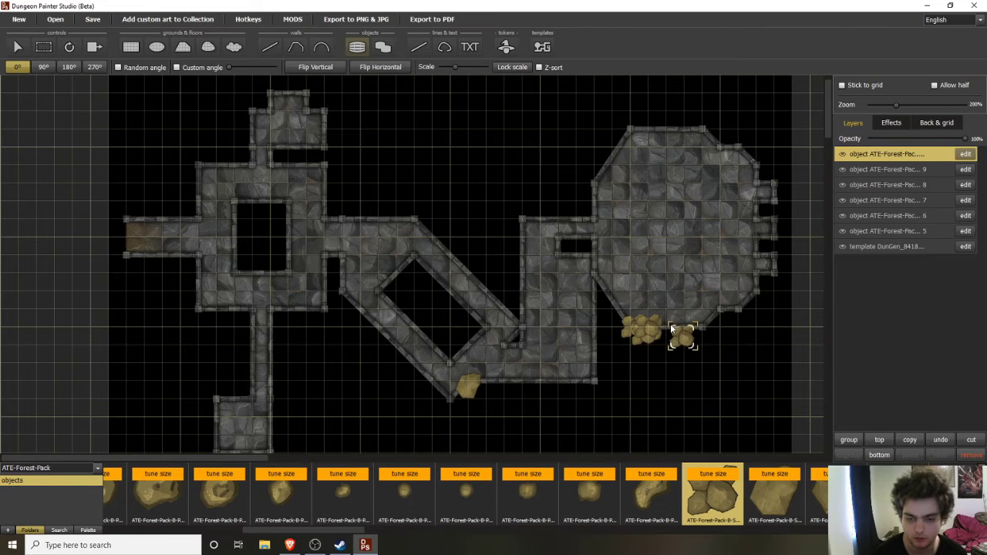
click(653, 322)
click(665, 339)
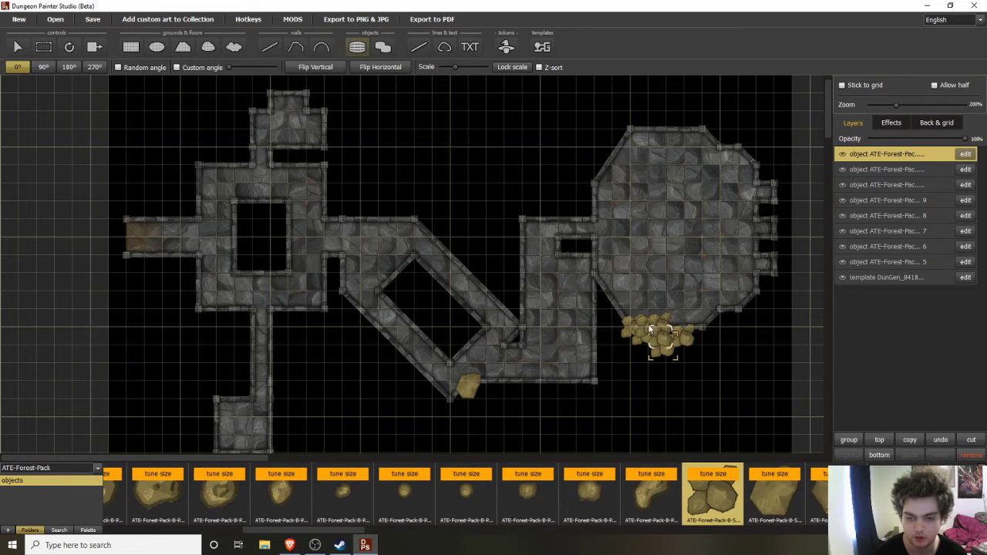
click(665, 333)
click(677, 324)
click(685, 328)
click(690, 327)
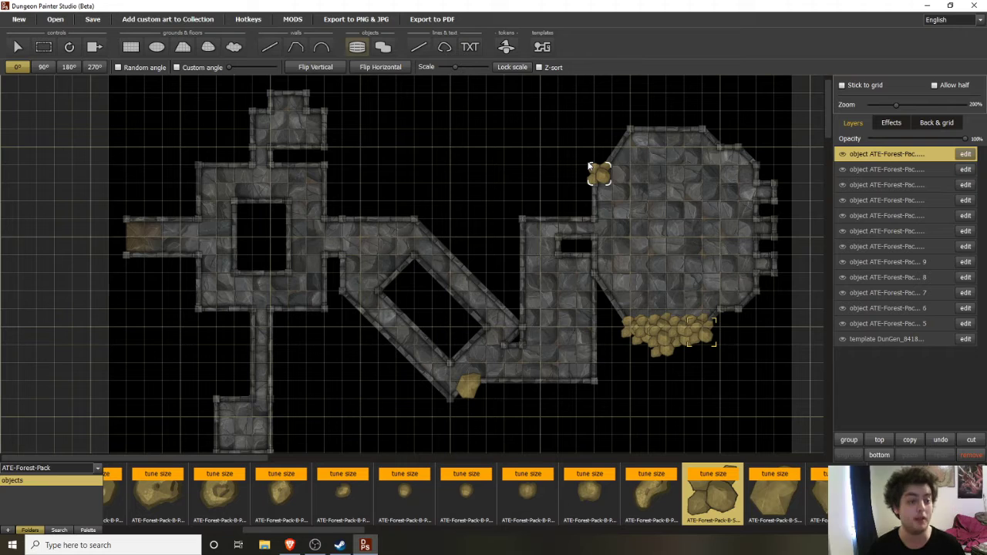
drag(588, 166, 883, 61)
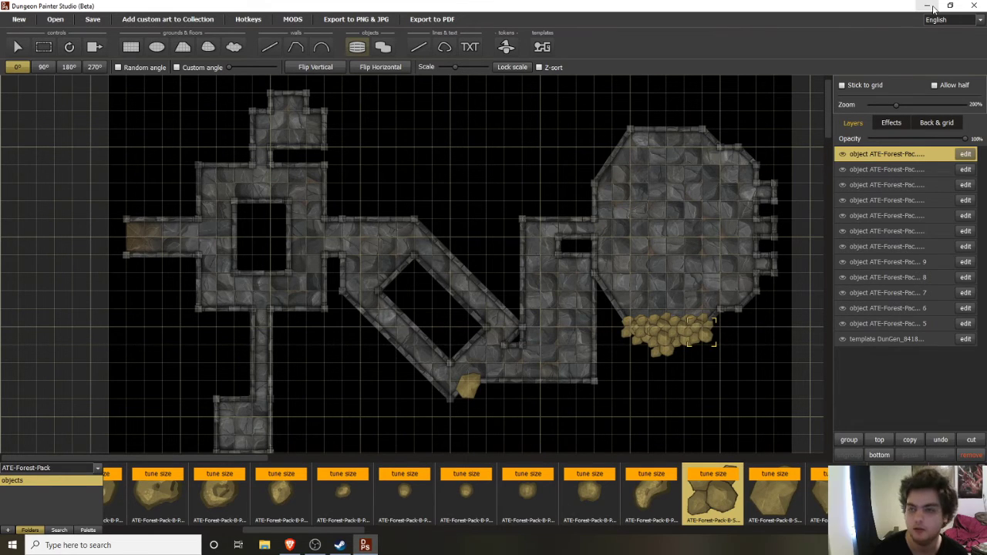
- Start a PNG & JPG export of the map and exclude the coordinates from the result
click(348, 21)
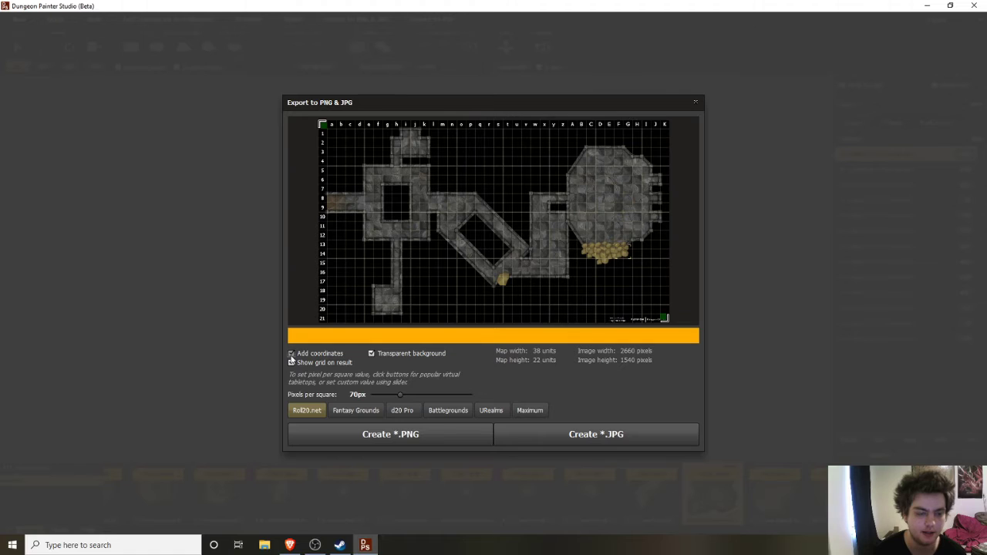
click(291, 353)
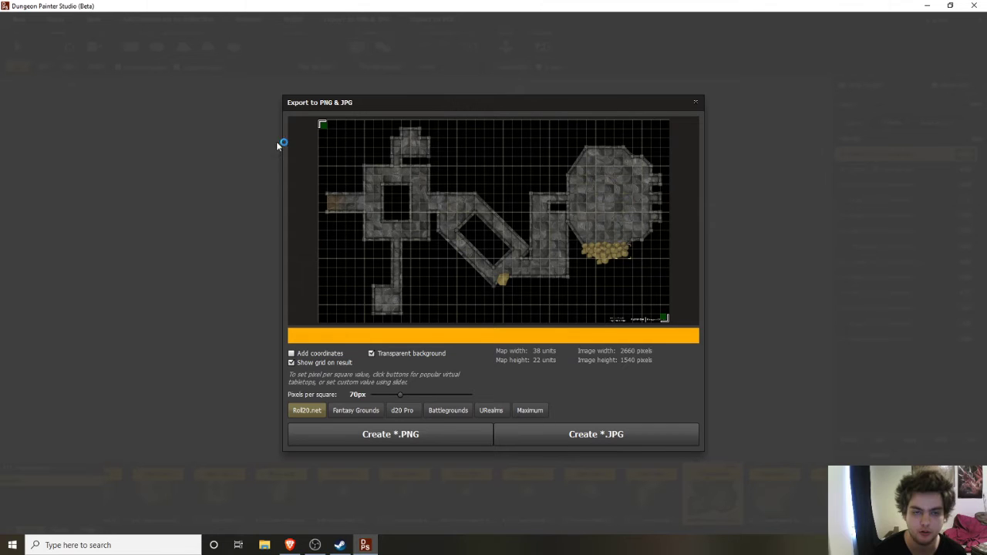
click(291, 354)
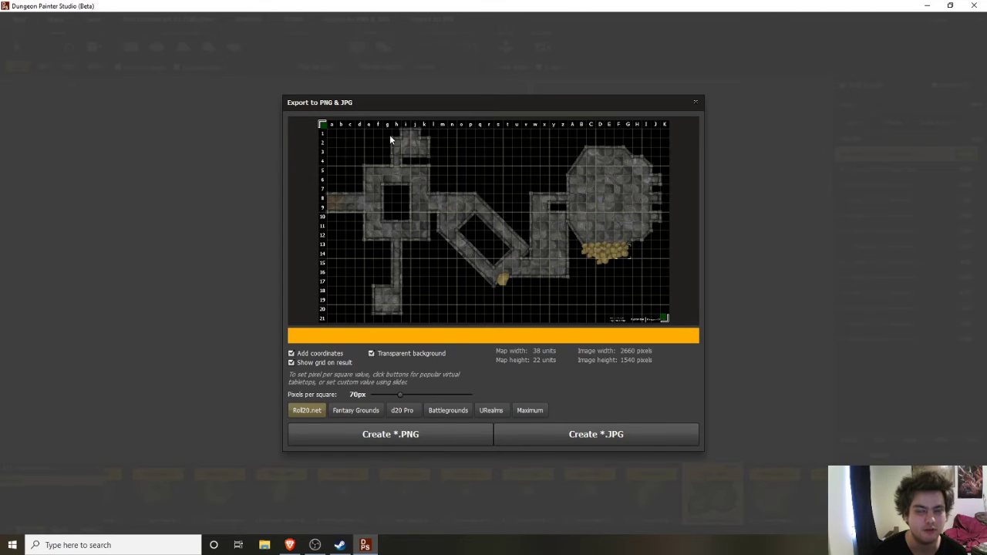
click(293, 353)
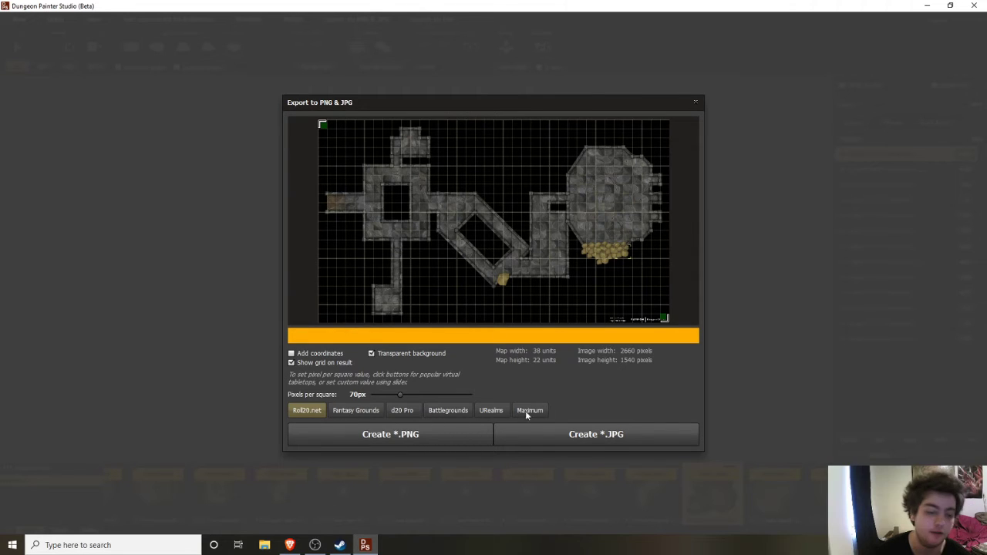
- Review the virtual tabletop lighting options on the DunGen page and return to the export in Dungeon Painter Studio
click(289, 545)
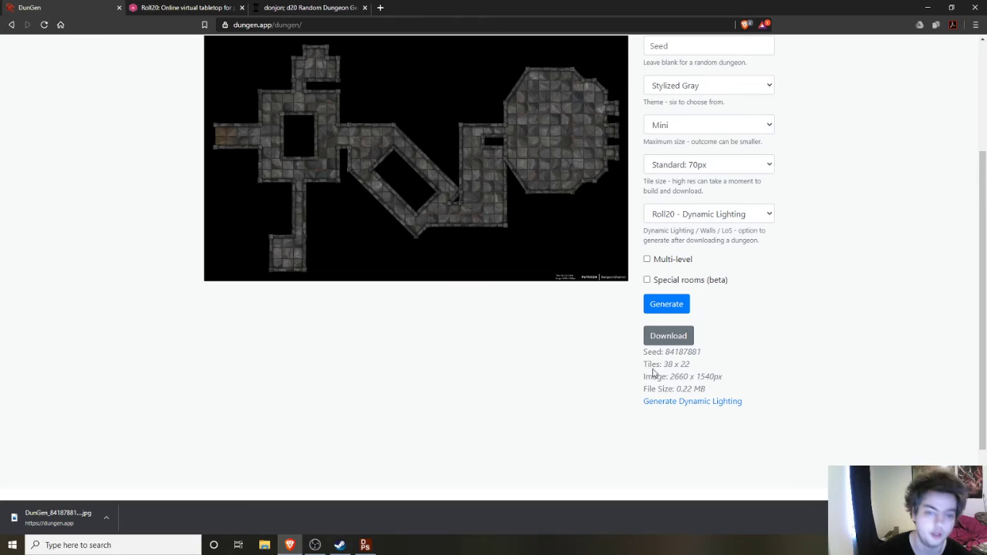
click(715, 217)
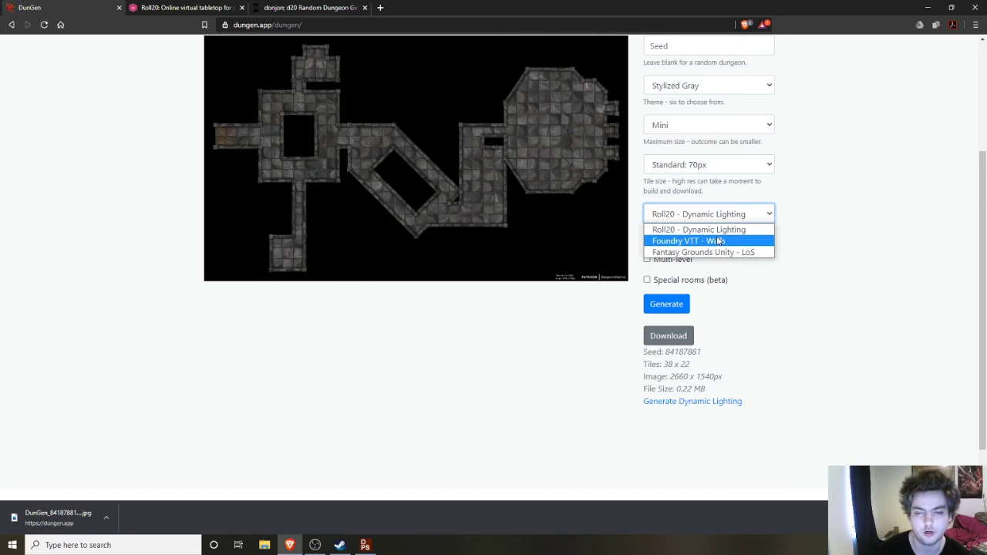
click(749, 217)
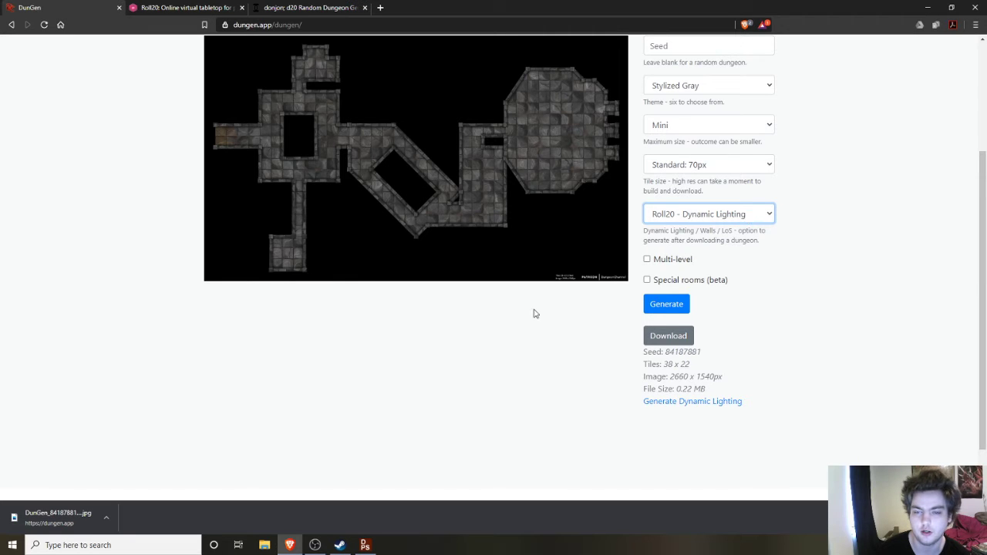
click(371, 545)
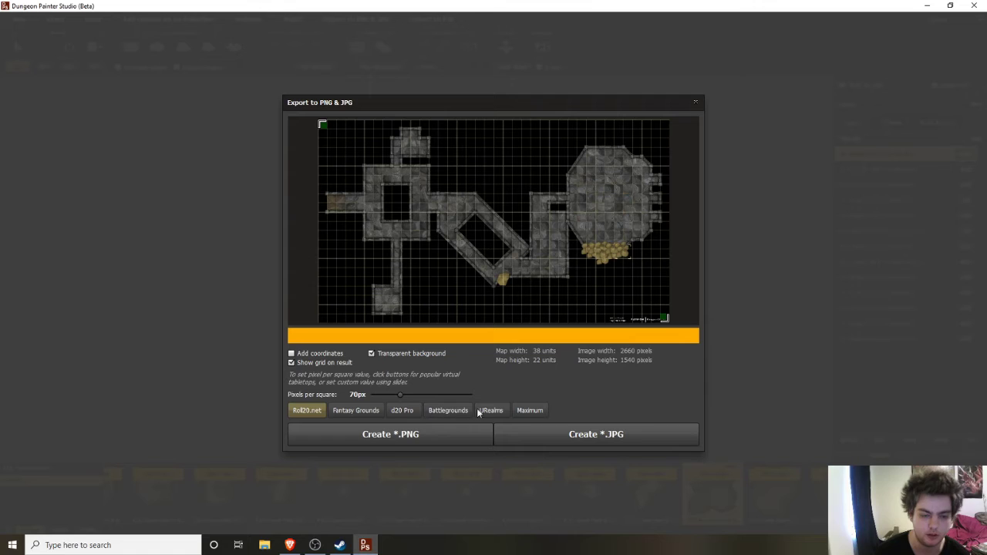
- Export the map as a JPG with the Roll20.net preset at 70 px per square, saving it as map(38x22).jpg in Downloads
click(372, 413)
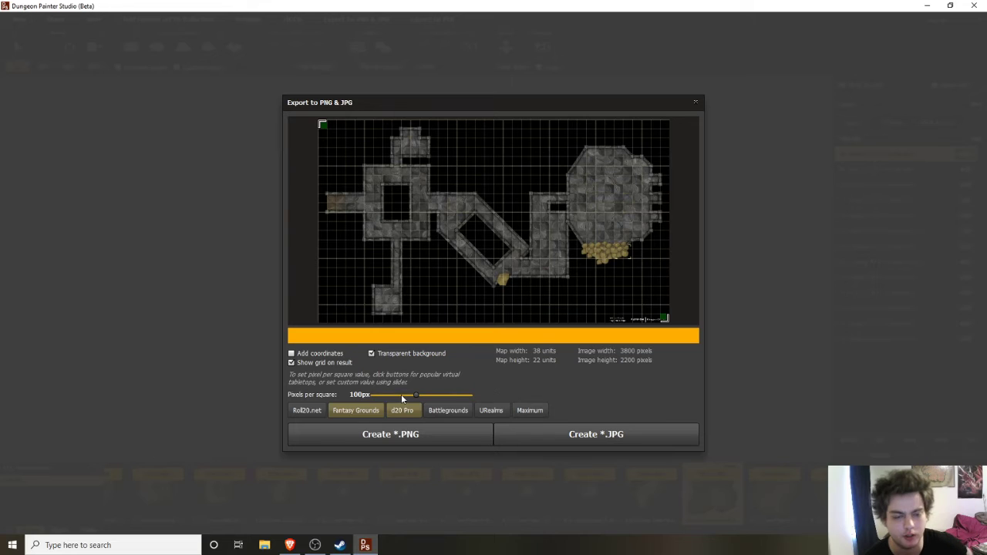
click(313, 412)
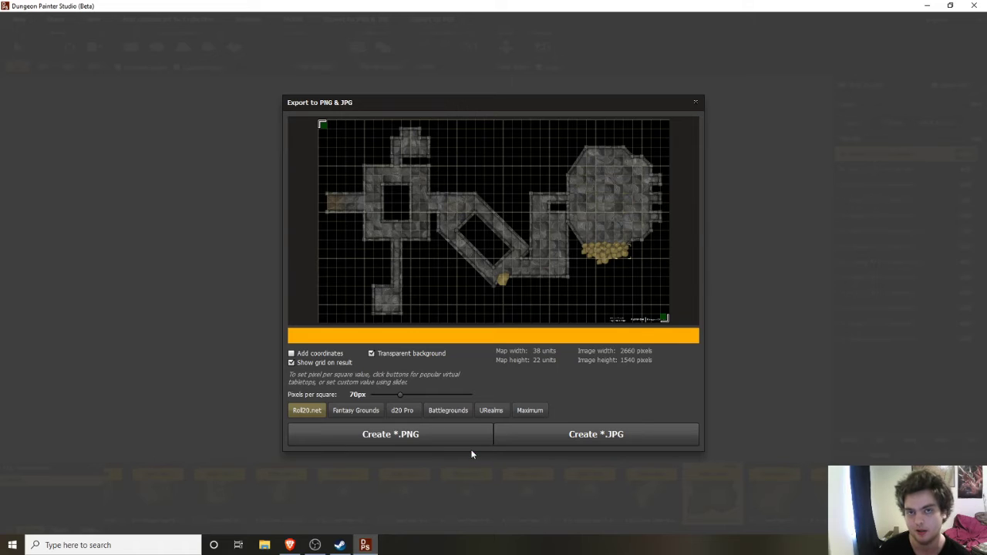
click(584, 437)
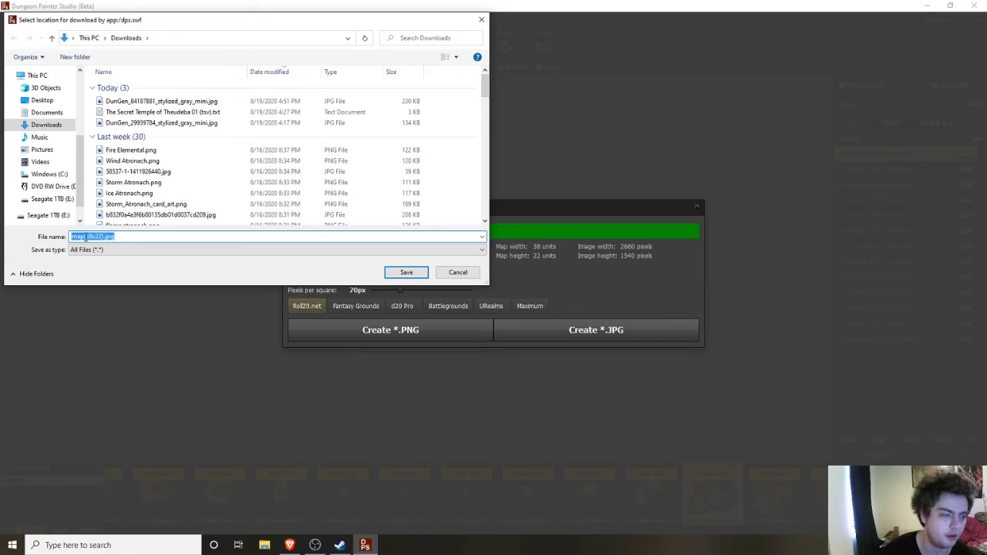
click(405, 272)
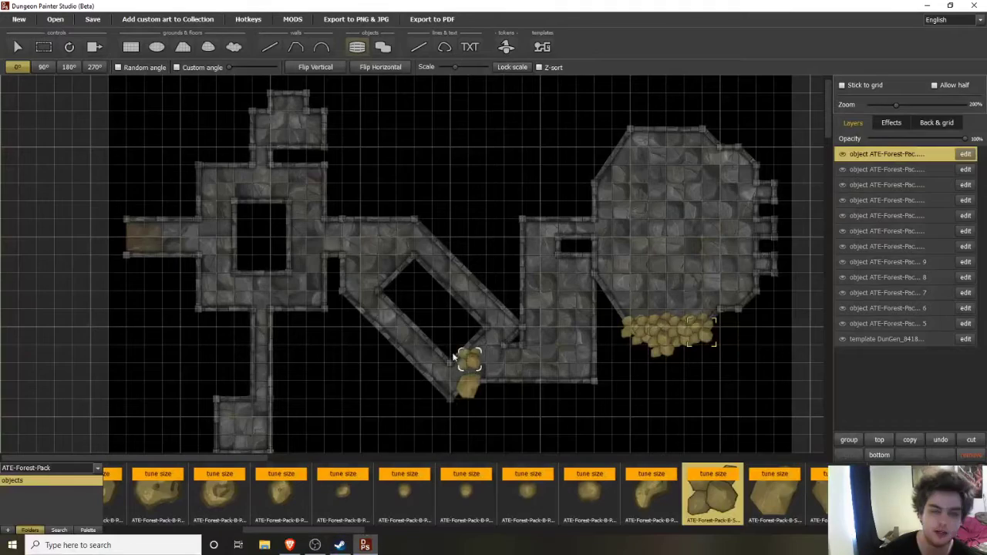
- Switch to Roll20 in the browser and launch the D&D forest plane game
click(315, 545)
click(319, 546)
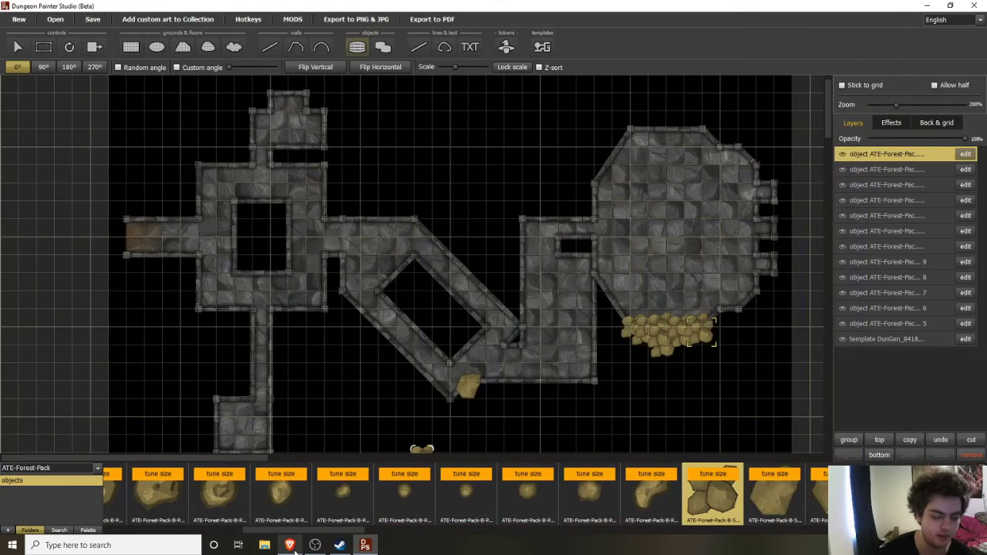
click(291, 548)
click(194, 10)
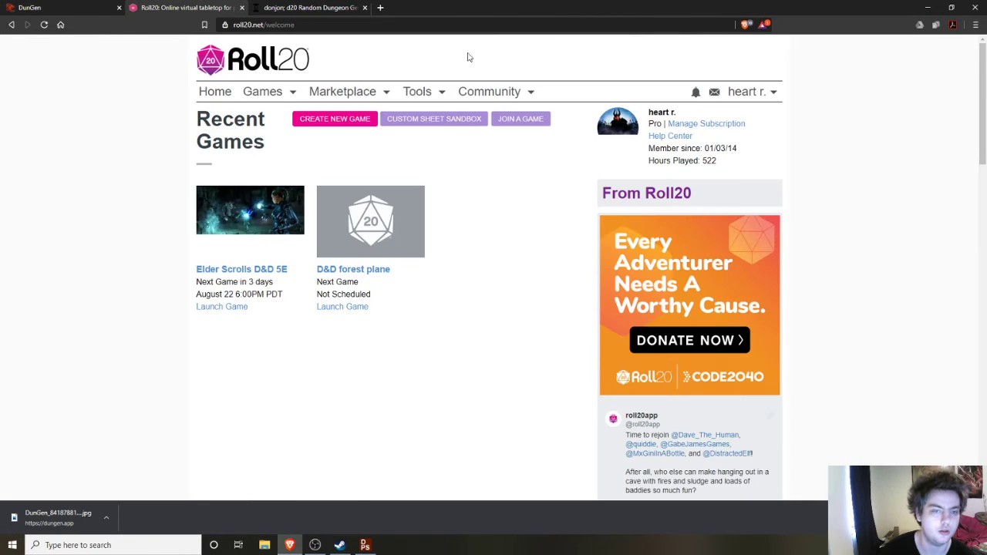
click(349, 308)
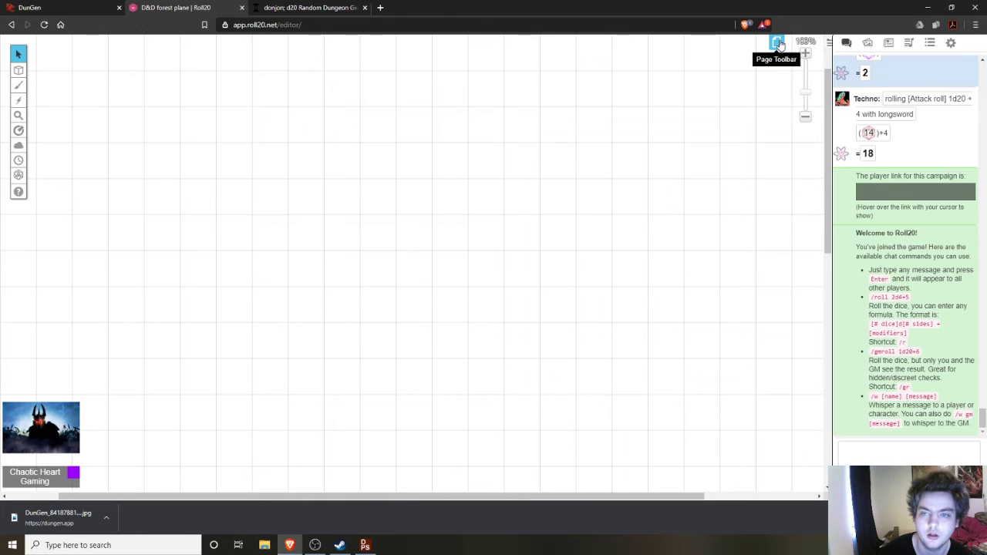
- Create a new page in the game and open its page settings
click(778, 43)
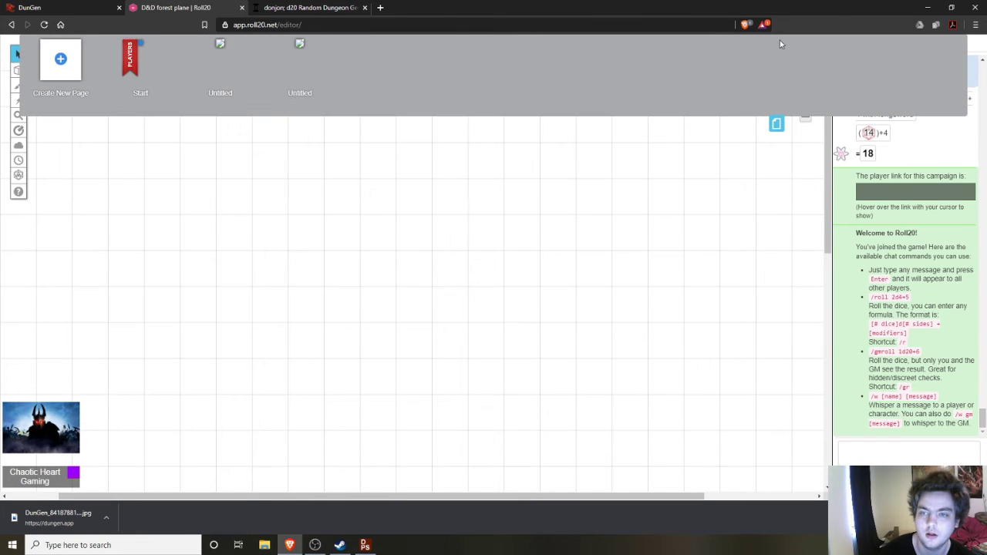
click(65, 61)
click(375, 72)
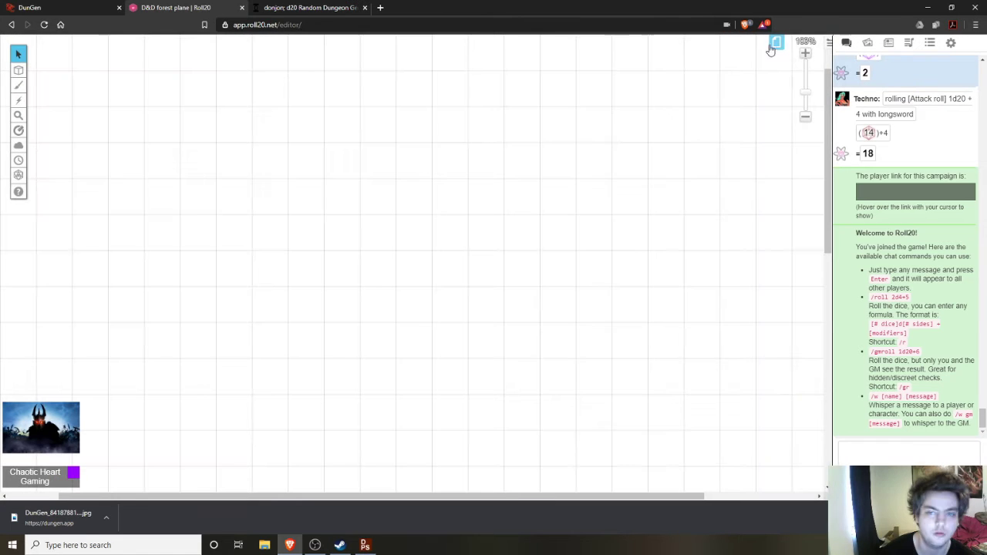
click(776, 42)
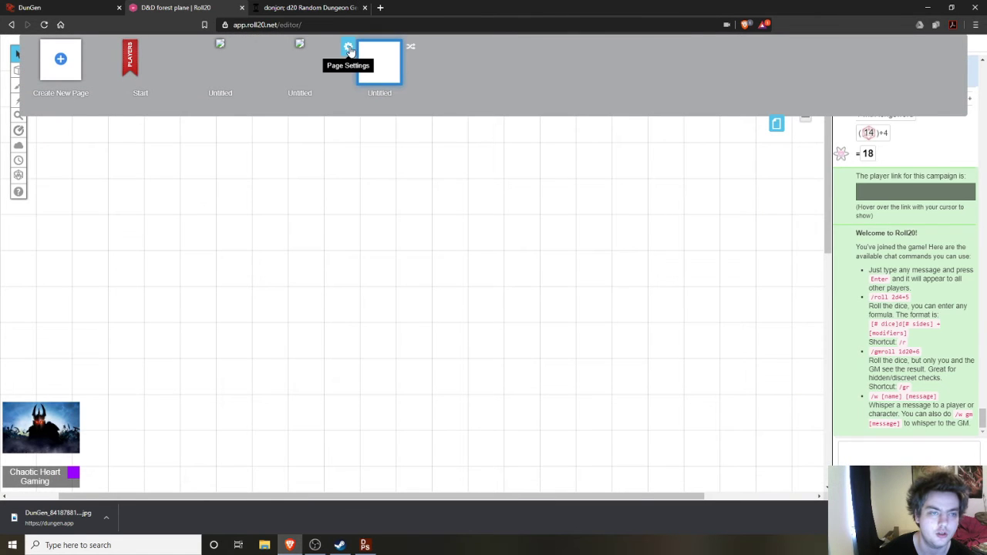
click(348, 50)
- Check the map's grid dimensions on the DunGen page and in the exported file's name in the Downloads folder, and return to Roll20
click(301, 8)
click(67, 7)
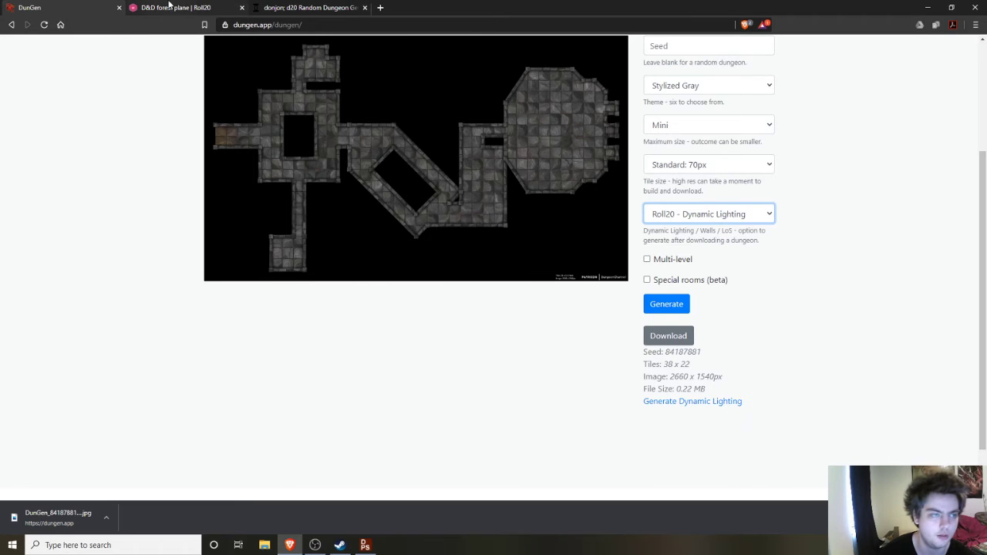
click(169, 7)
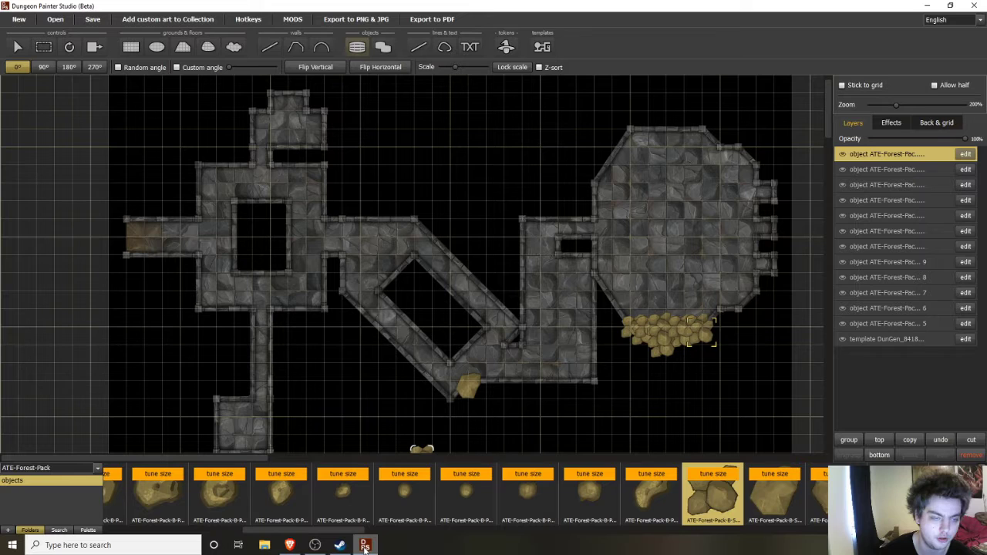
click(339, 545)
click(291, 547)
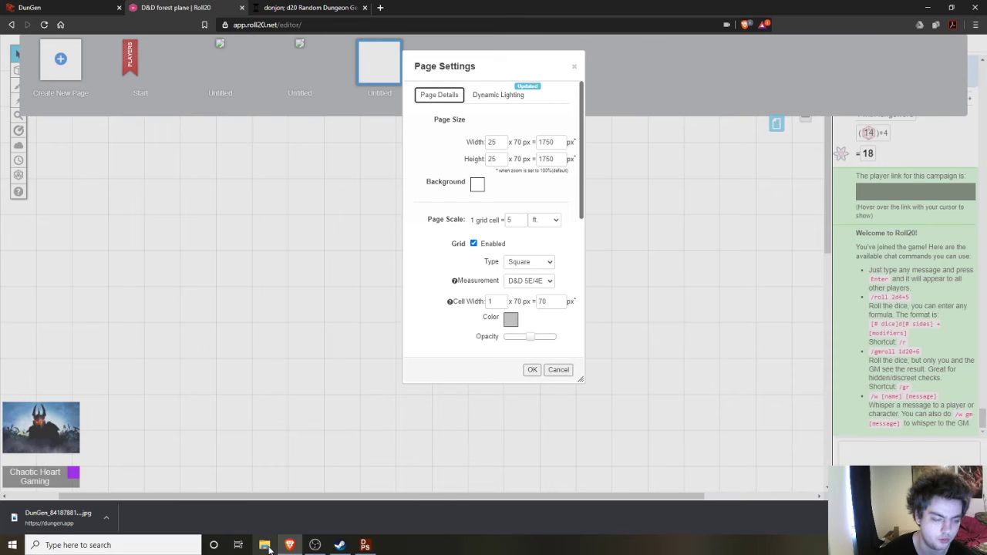
click(268, 549)
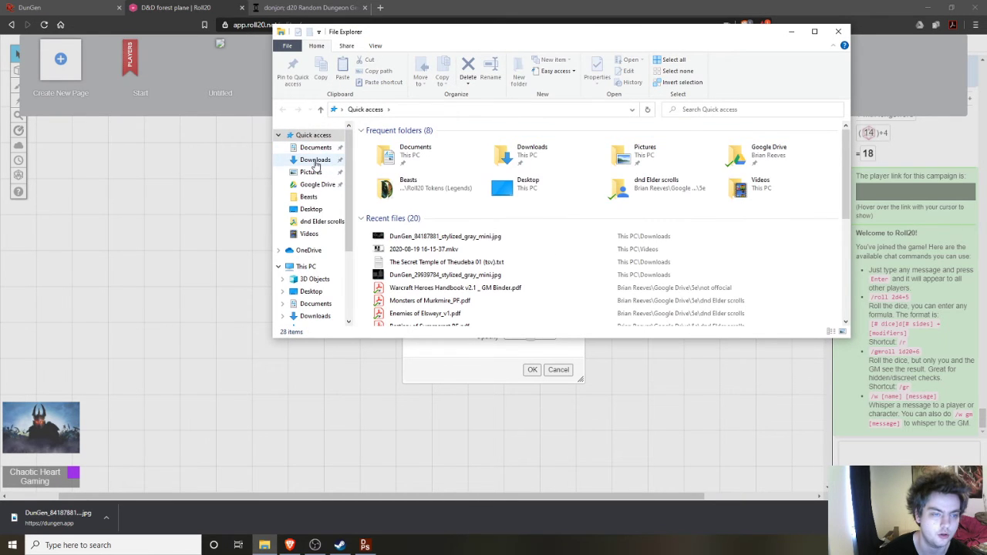
click(316, 161)
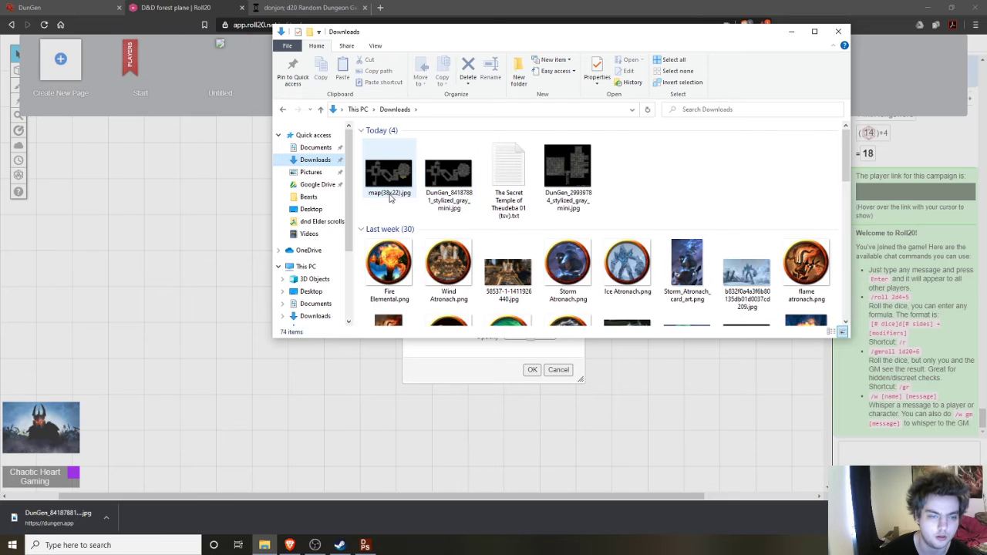
click(188, 9)
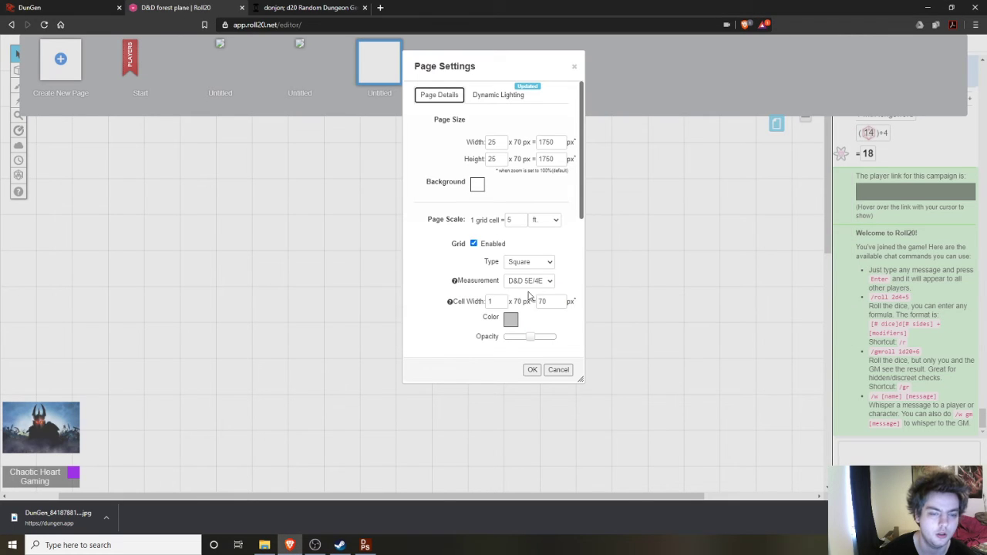
- Set the new page's size to 38 cells wide by 22 cells high
double_click(491, 142)
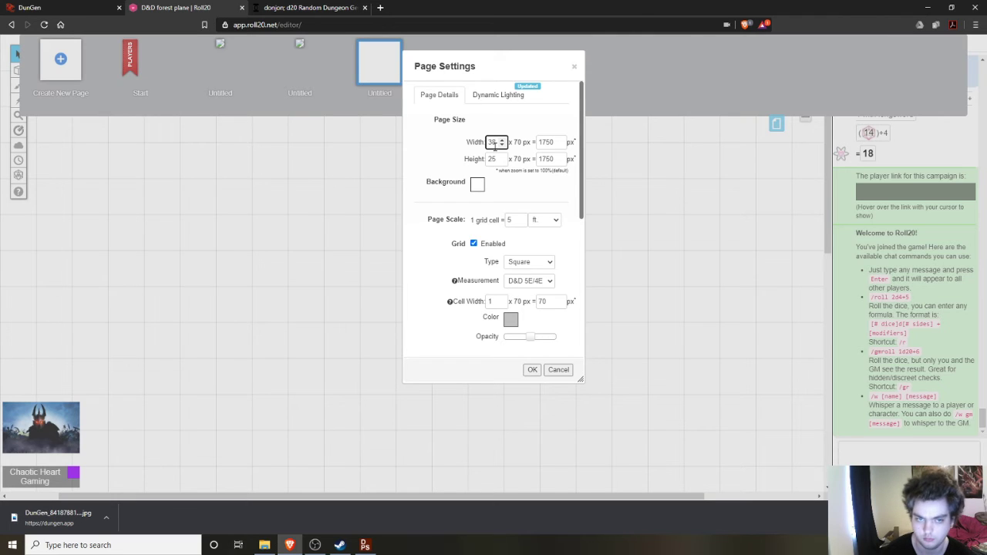
click(488, 159)
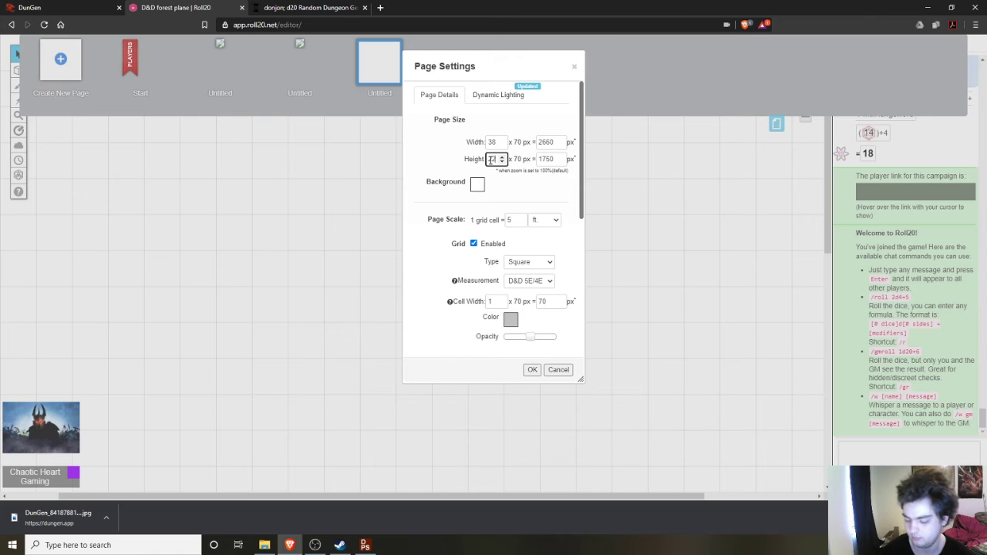
click(533, 371)
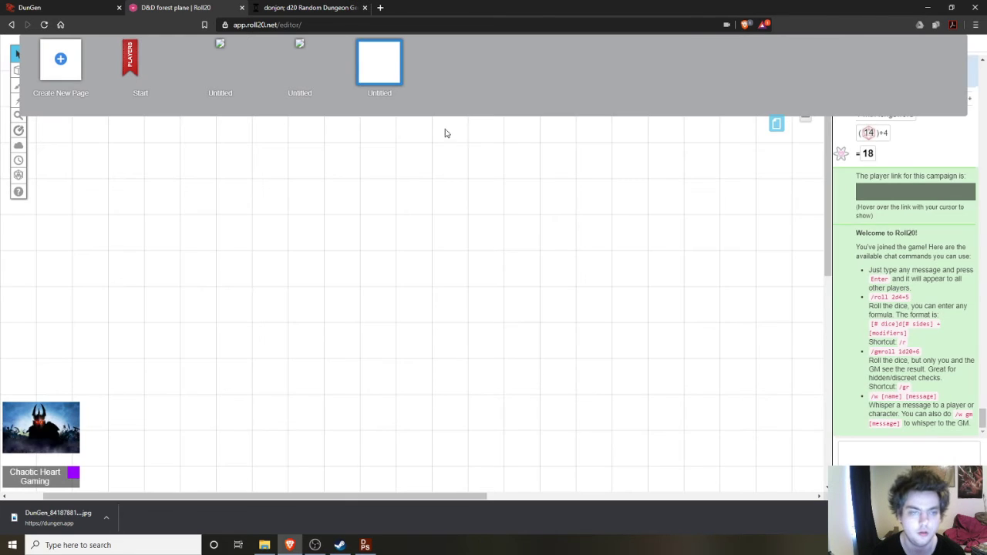
- Place map(38x22).jpg from the Downloads folder onto the new page and close the page list
click(264, 545)
click(393, 179)
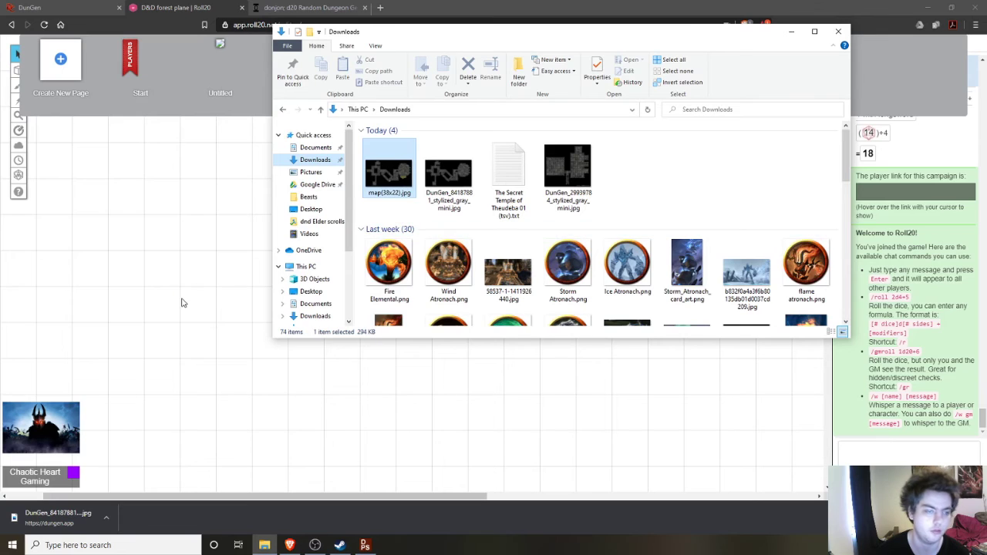
drag(181, 302, 191, 296)
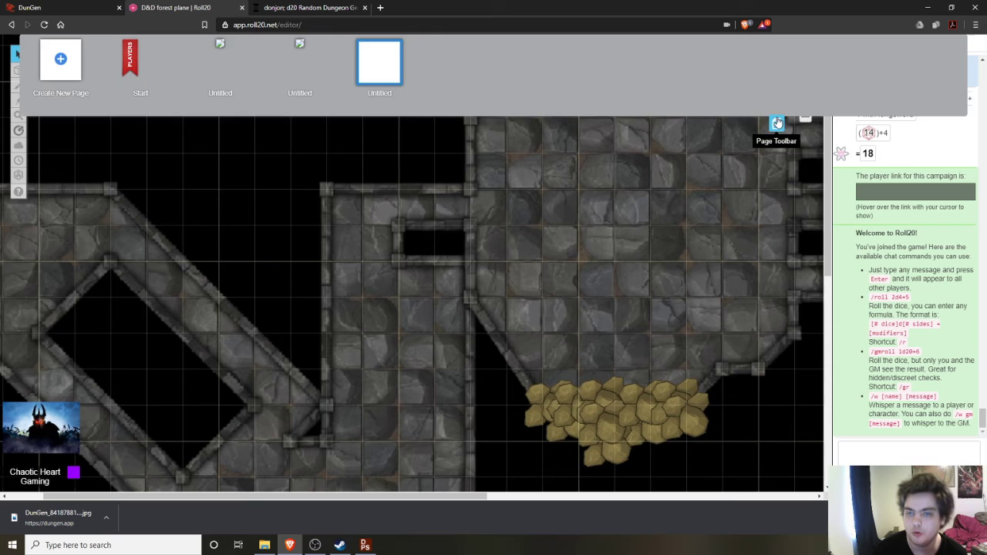
click(775, 122)
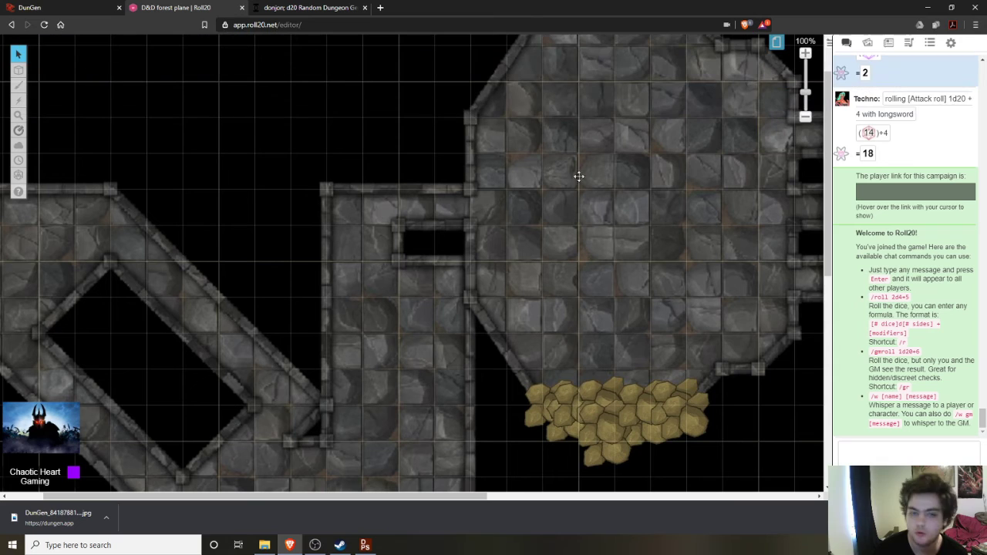
- Check the placed map image's dimensions in units and leave them without setting anything
right_click(367, 169)
mouse_move(401, 153)
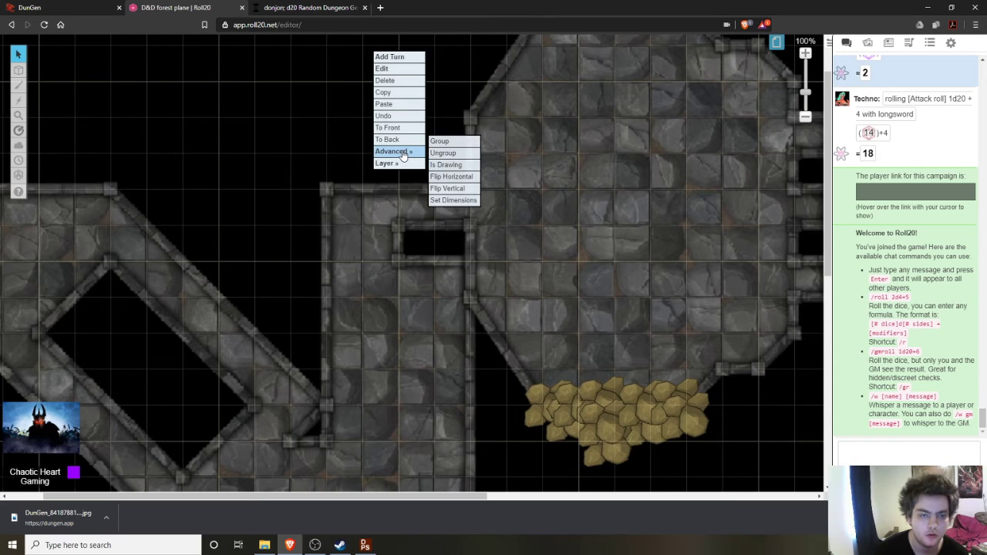
click(454, 200)
click(465, 255)
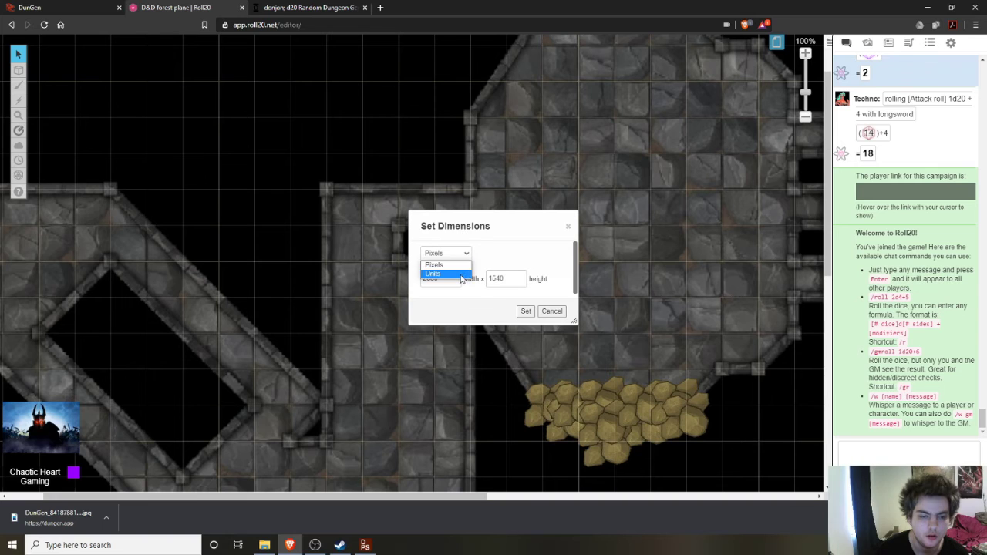
click(443, 274)
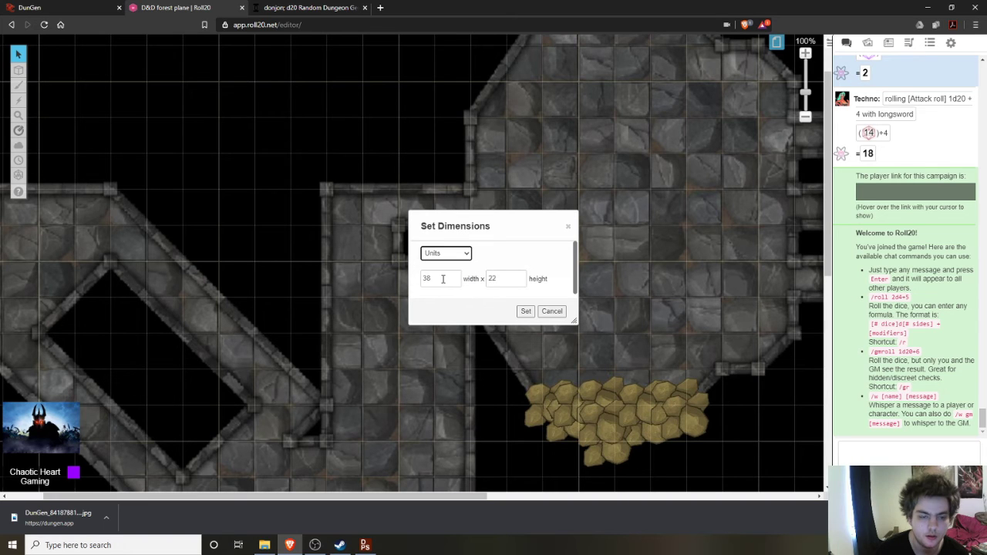
click(549, 312)
- Move the map image so its upper-left corner lines up with the page's corner and the grid
drag(302, 106, 518, 304)
drag(372, 233, 583, 301)
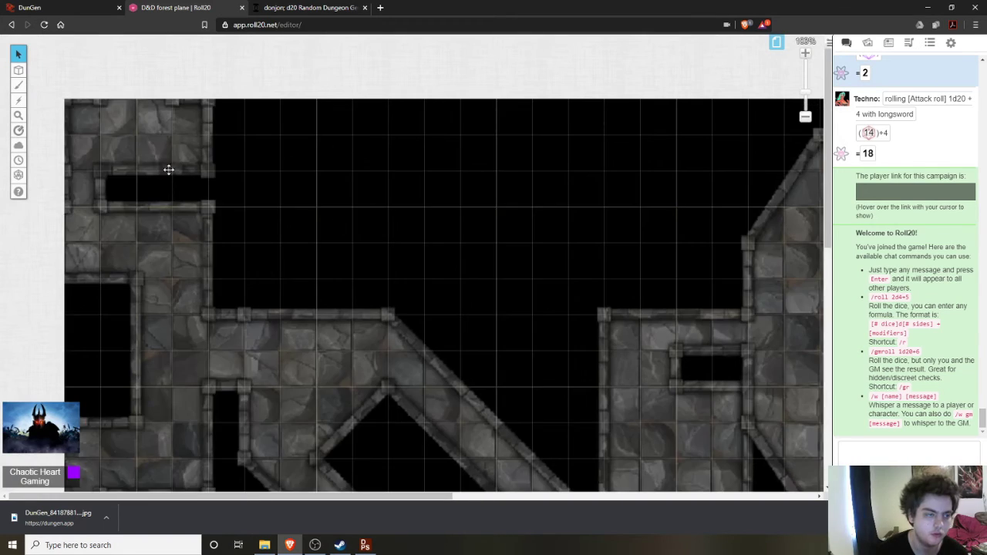
drag(170, 170, 278, 312)
drag(200, 195, 359, 128)
- Move the map image from the Token Layer to the Map Layer
right_click(529, 268)
mouse_move(543, 248)
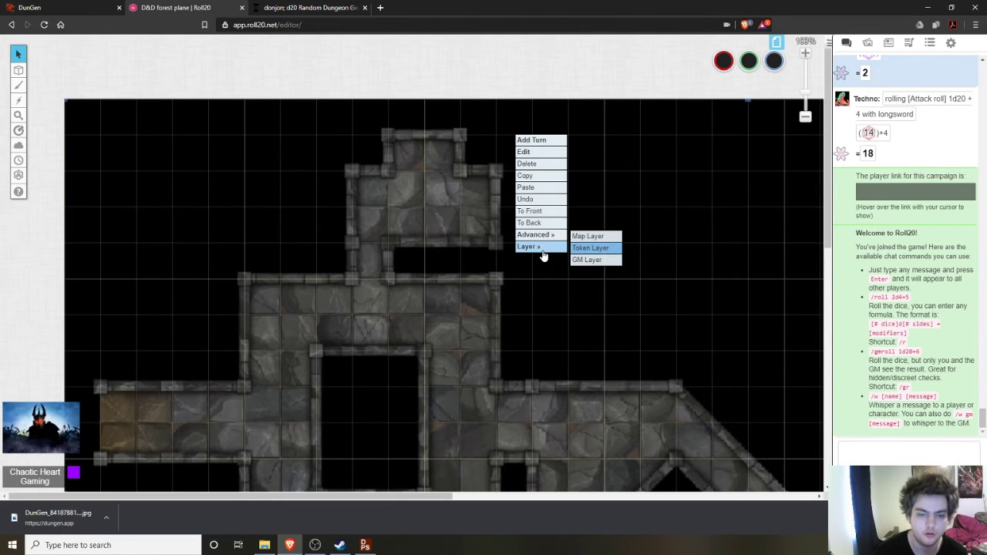
click(598, 261)
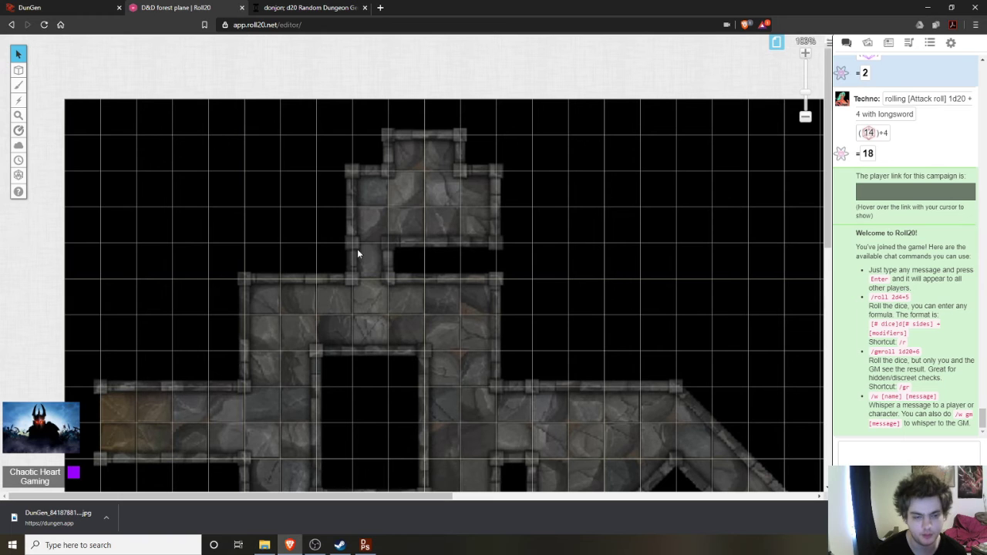
- On the Dynamic Lighting layer, draw Polygon/Line walls along the large room's lower edge, across the rubble and up the diagonal wall beside it
drag(473, 346, 426, 154)
scroll(620, 220, right, 10)
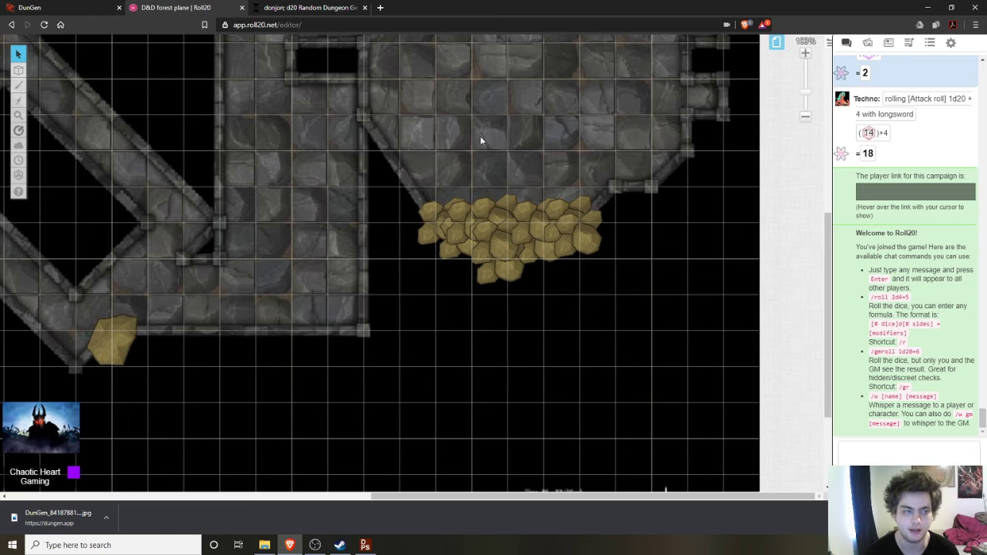
mouse_move(13, 67)
click(65, 81)
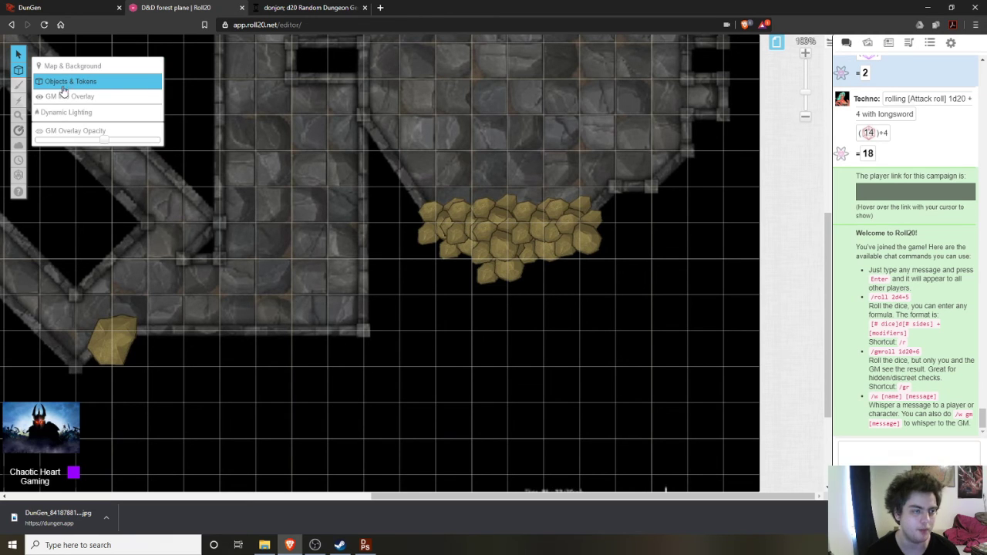
mouse_move(18, 87)
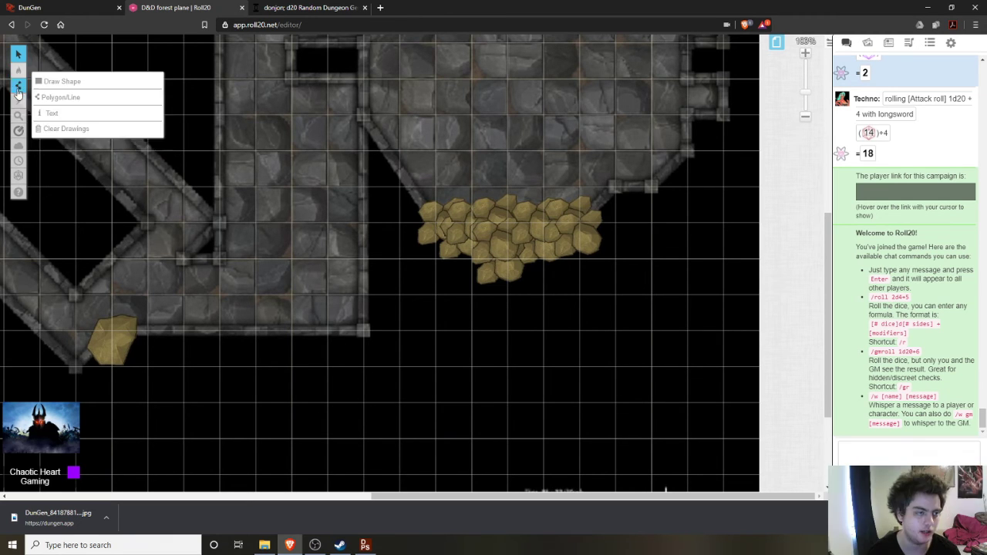
click(92, 97)
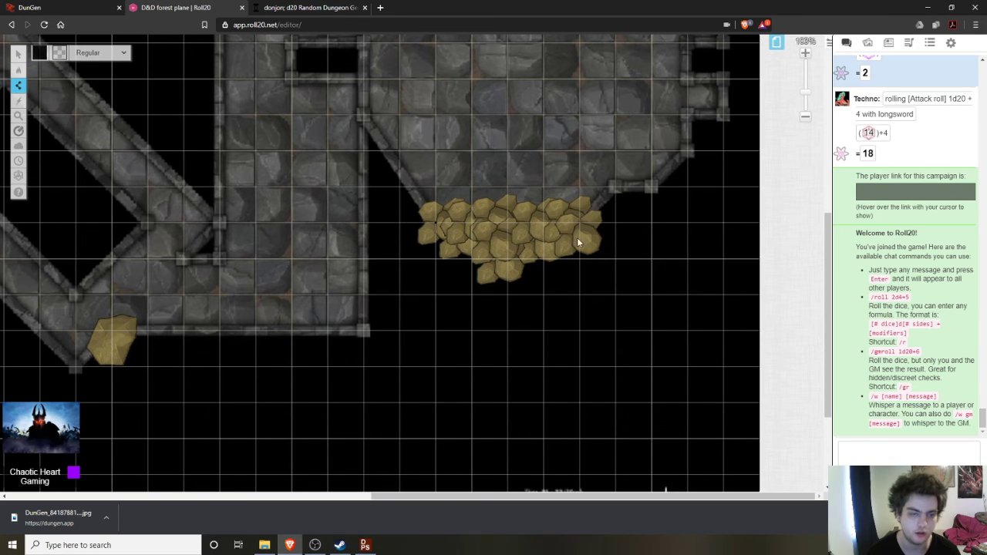
click(615, 188)
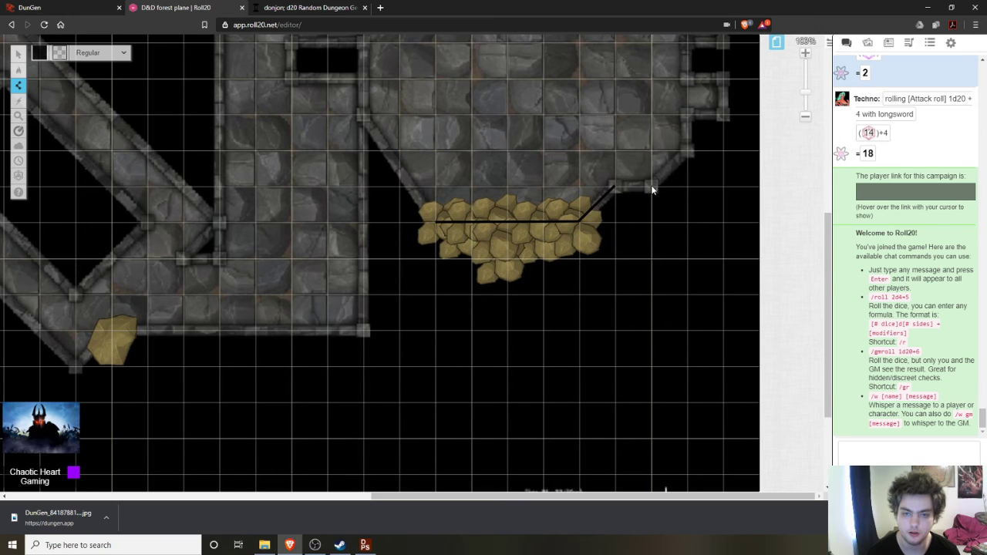
double_click(652, 188)
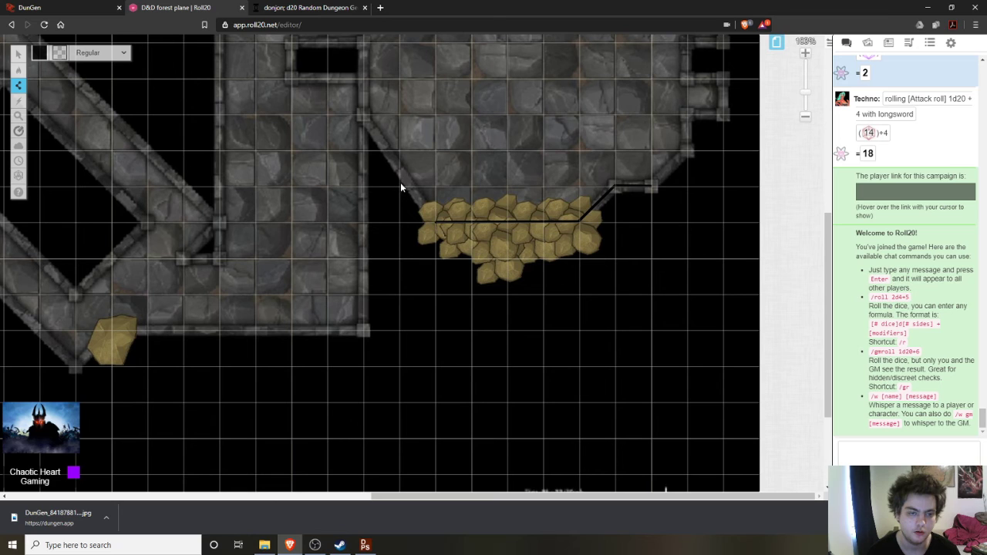
click(362, 117)
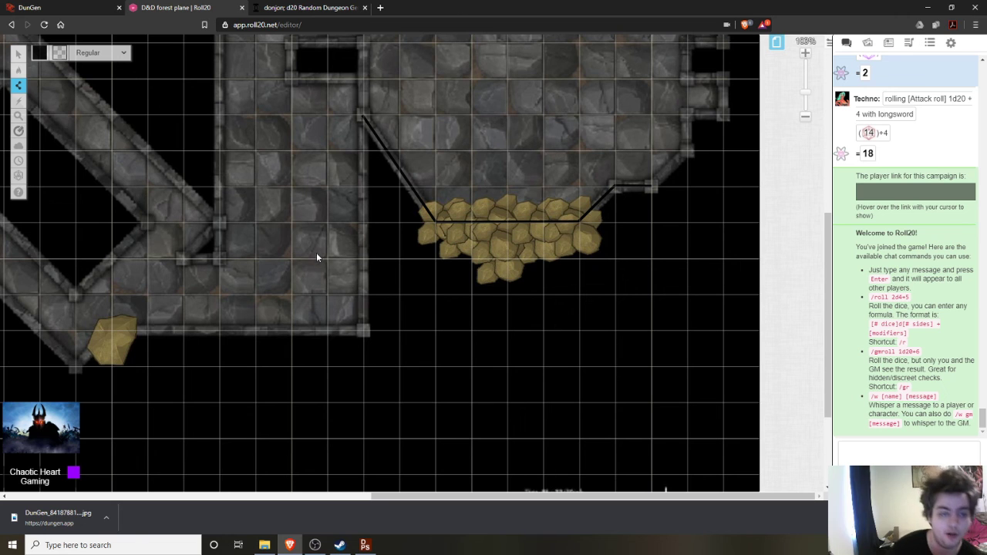
click(18, 53)
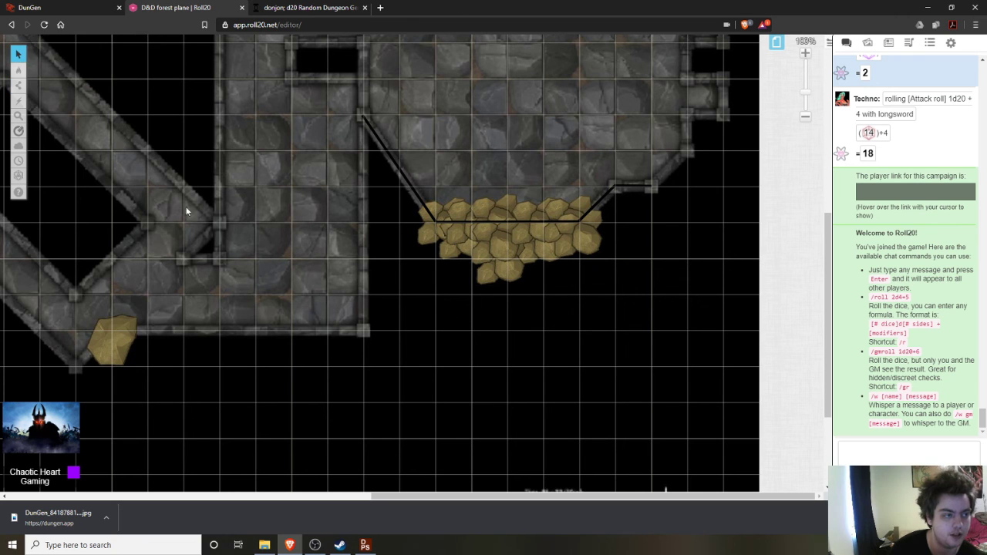
- Return to the entrance area of the map and switch back to the Objects & Tokens layer
mouse_move(255, 115)
mouse_down()
mouse_move(595, 249)
mouse_move(555, 272)
mouse_up()
mouse_move(23, 82)
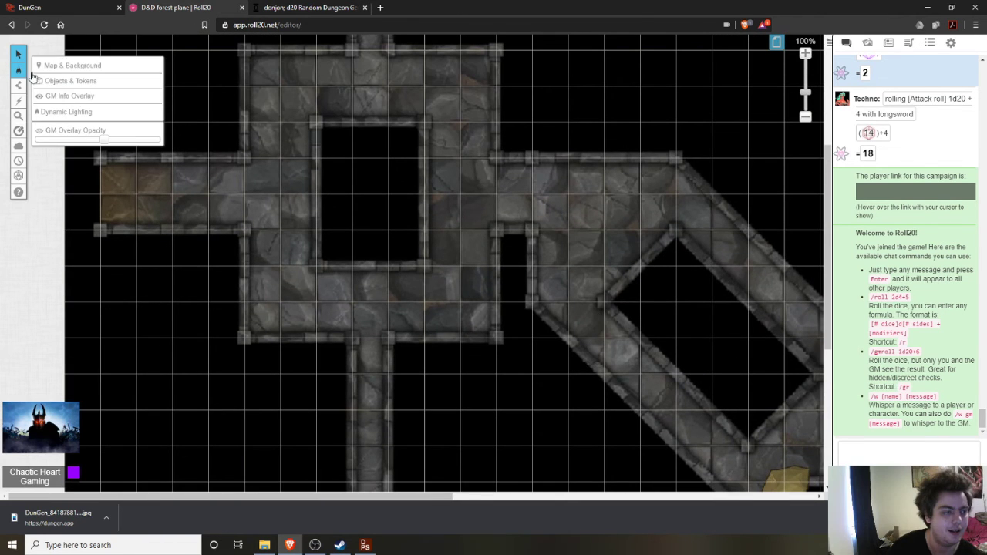
click(114, 85)
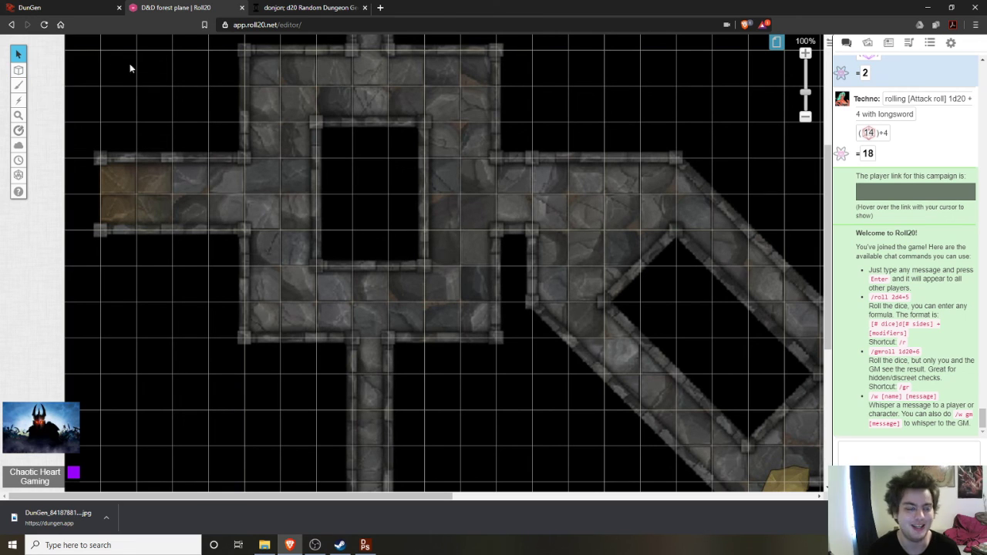
- Check the new page's entry in the page list, close the list, and look over the finished map
click(775, 43)
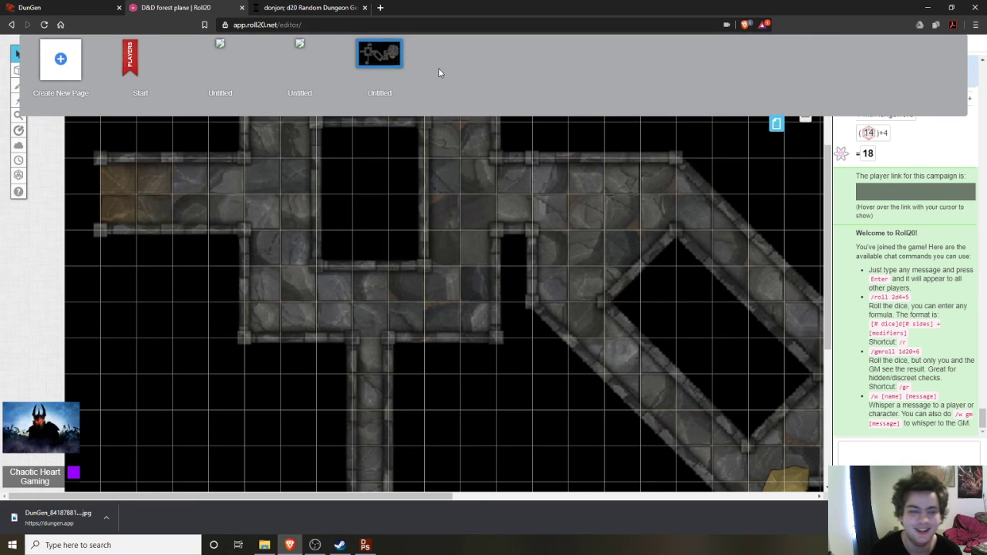
mouse_move(409, 61)
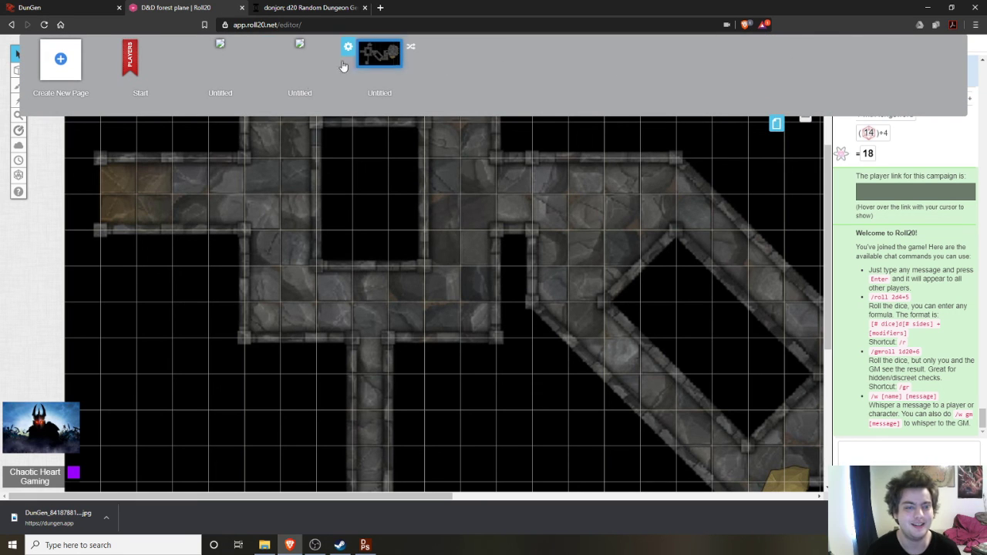
click(776, 123)
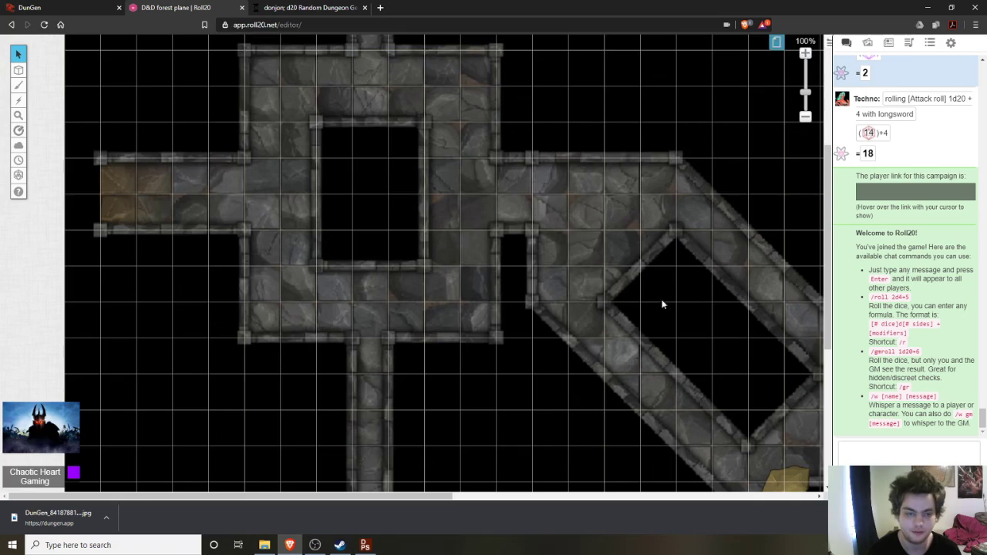
drag(661, 305, 550, 330)
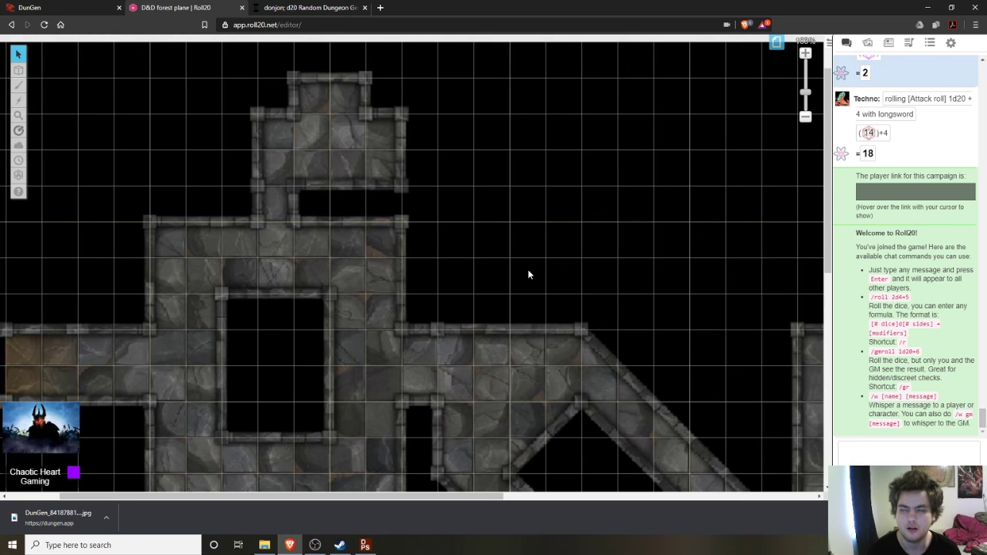
drag(424, 225, 476, 232)
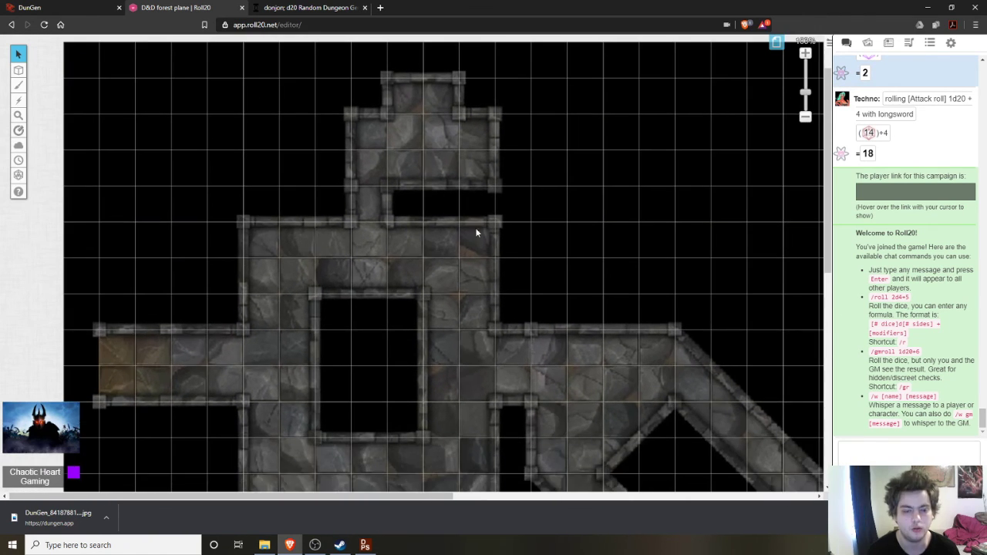